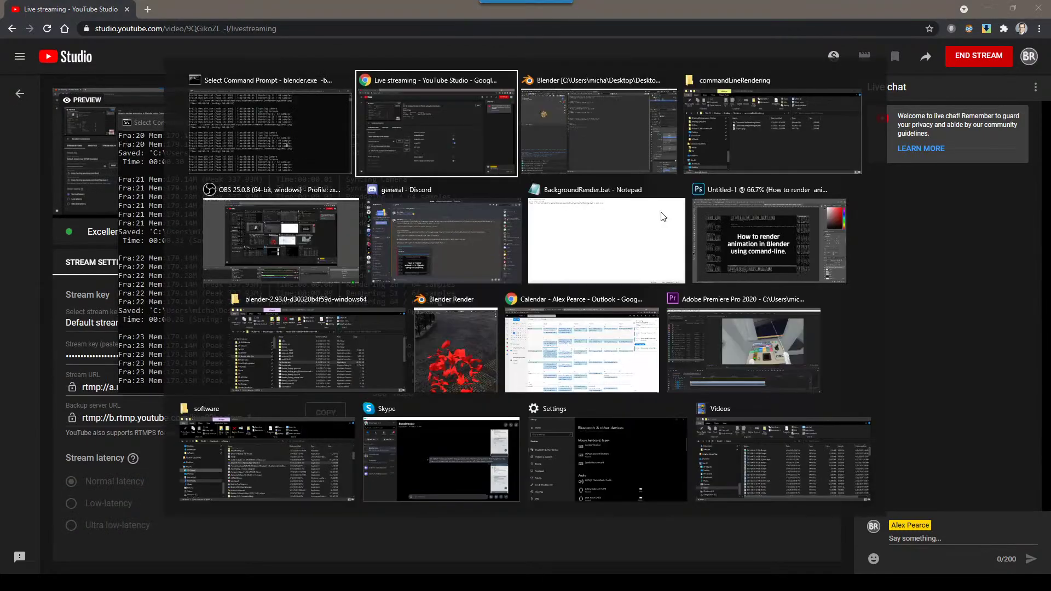
key(alt+Tab)
key(alt+Tab)
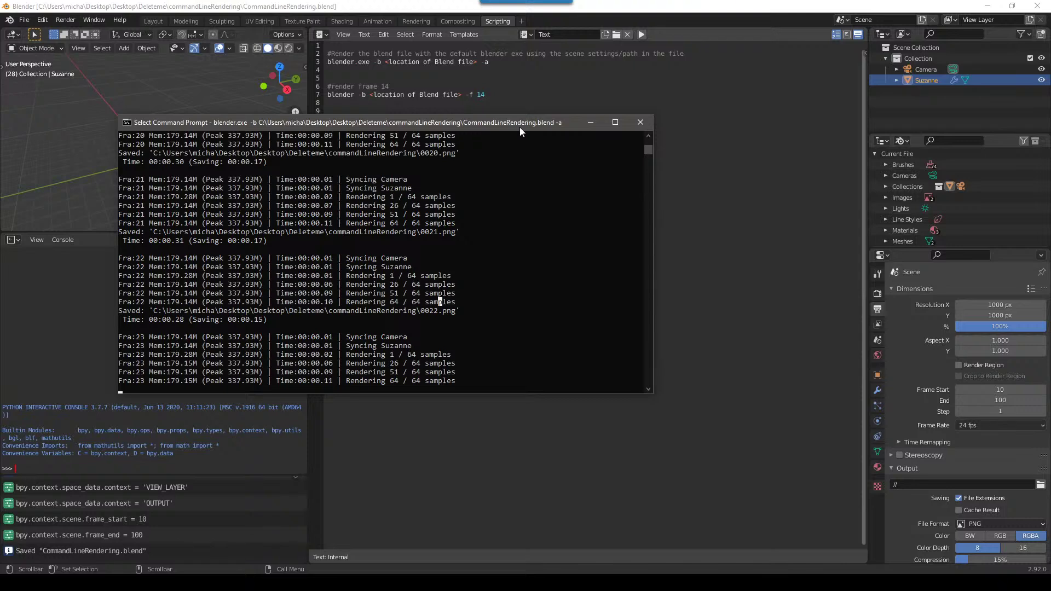
Bring the running render console forward and move it off the script notes
drag(520, 127, 739, 266)
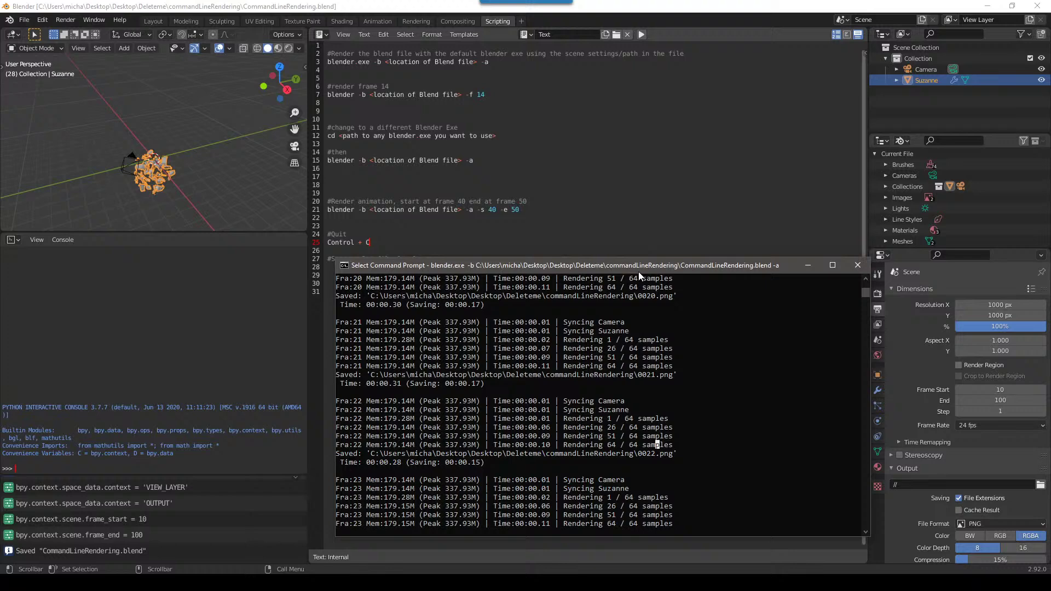
drag(638, 268, 764, 111)
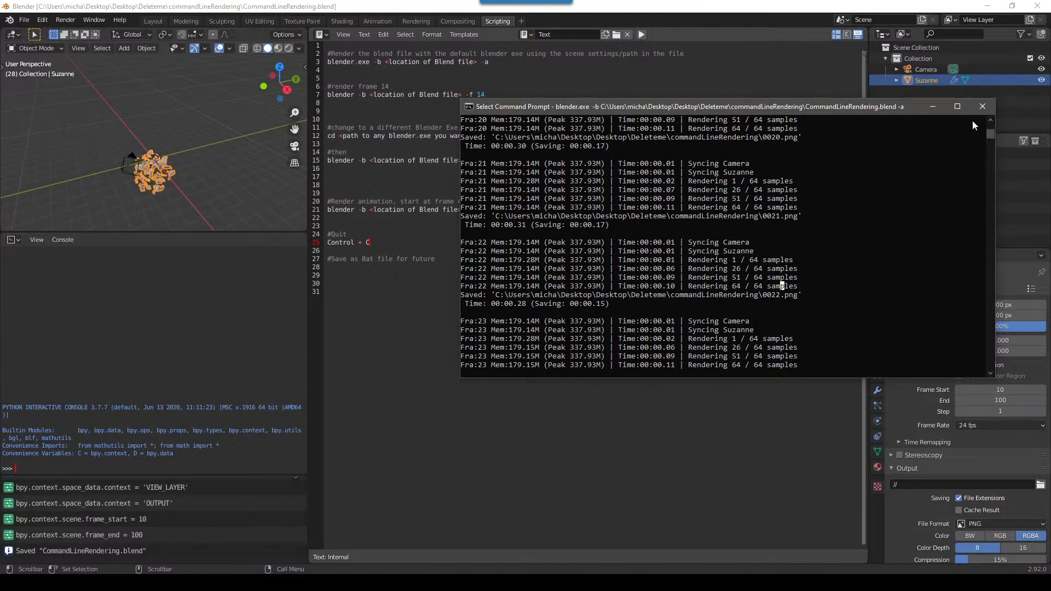
Close the old render console and launch a new Command Prompt from a 'comm' Start search
click(982, 107)
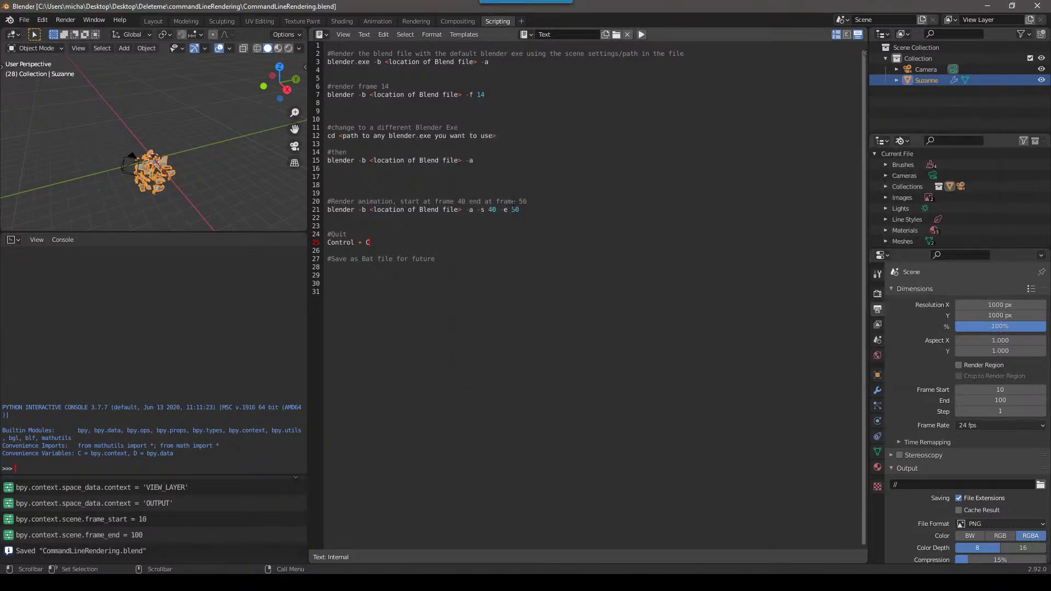
key(super)
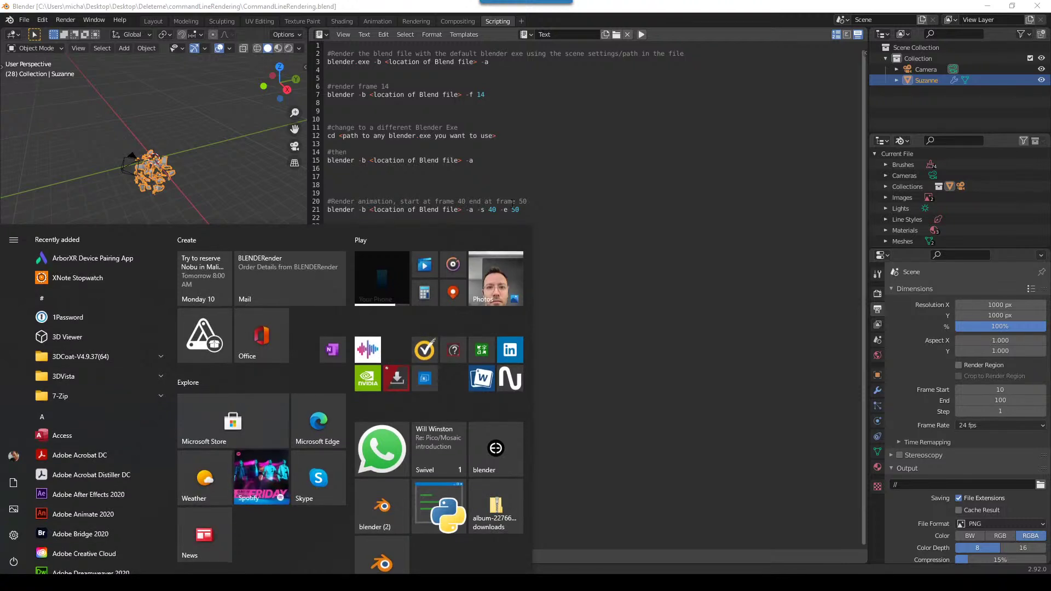
text(comm)
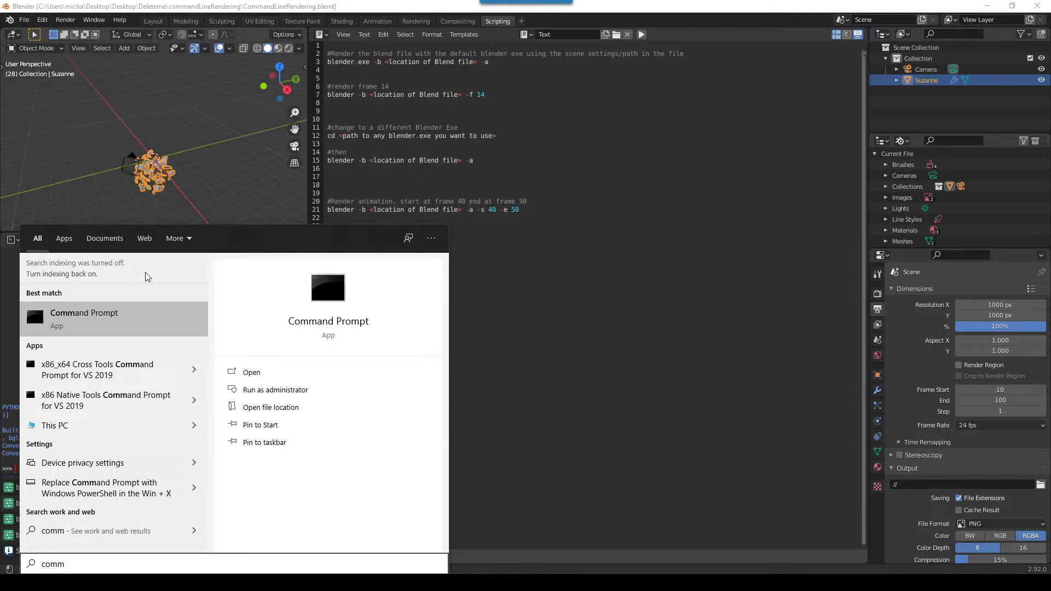
click(121, 304)
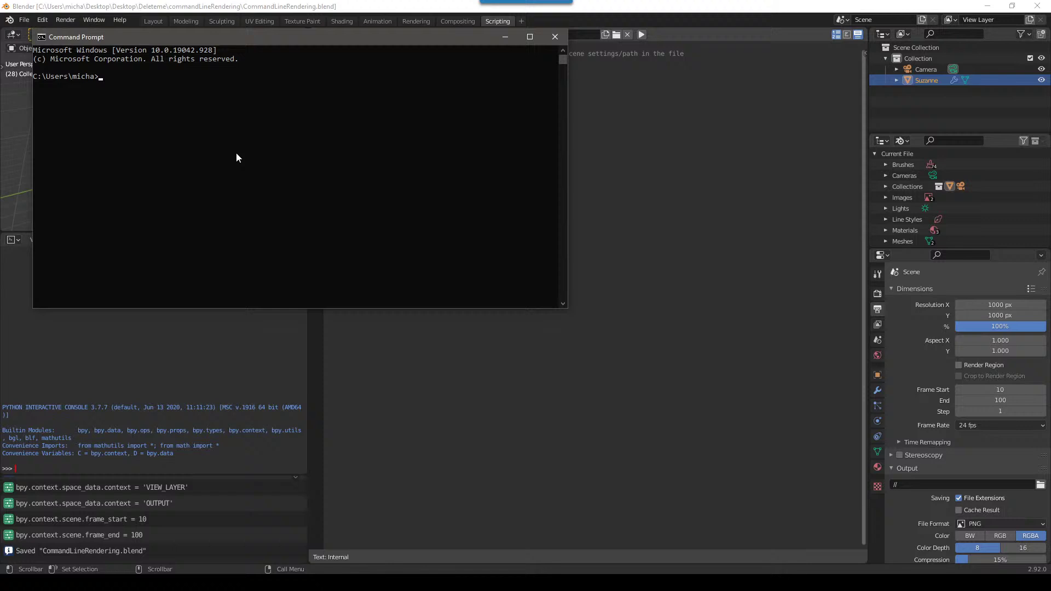
Enter 'blender.exe -b' on the Command Prompt line
text(bled)
key(BackSpace)
key(BackSpace)
key(BackSpace)
key(BackSpace)
text(blender.exe)
text(-b)
Append the full path of CommandLineRendering.blend by dragging the file in from Explorer
key(alt+Tab)
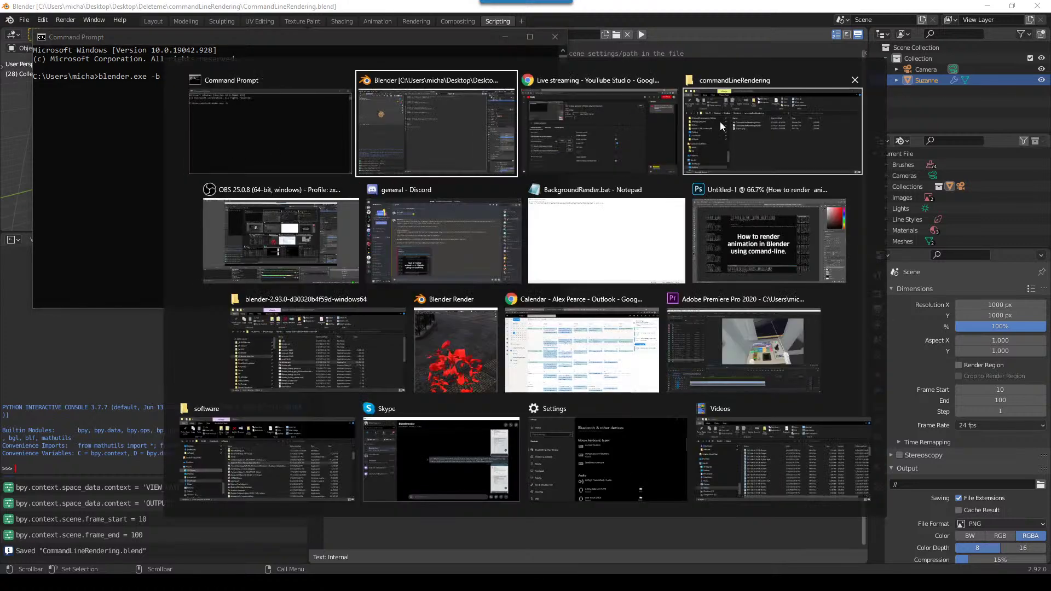
alt+click(720, 121)
click(518, 208)
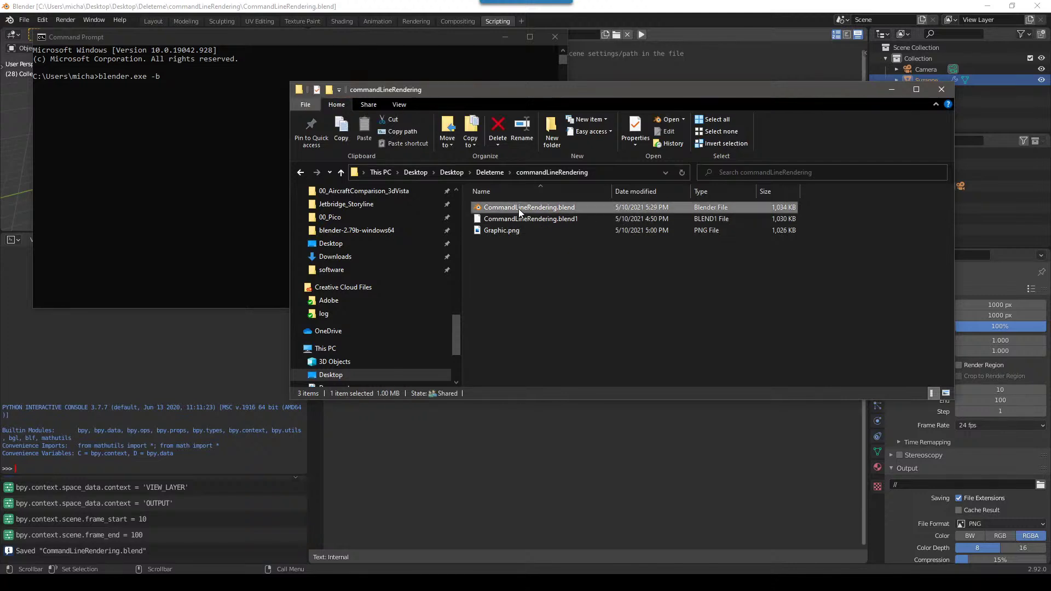
drag(514, 204, 235, 166)
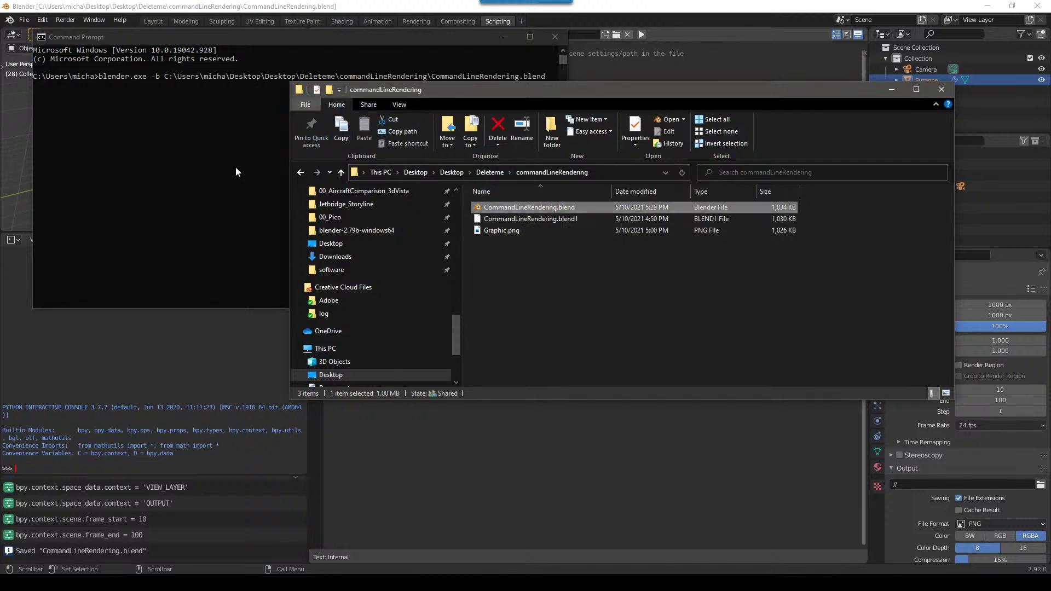
click(195, 86)
drag(164, 76, 544, 78)
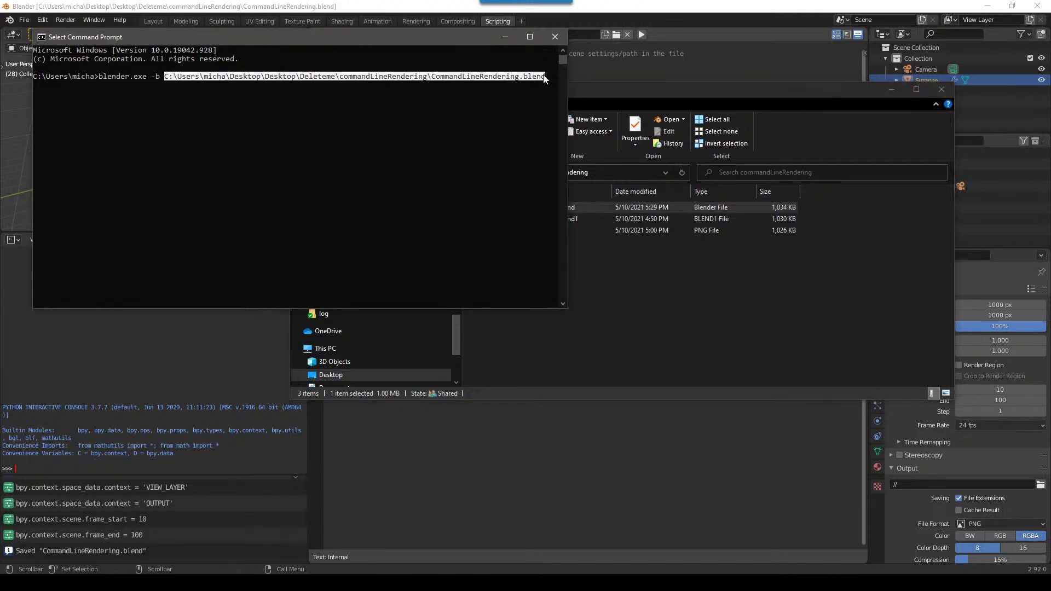
click(530, 102)
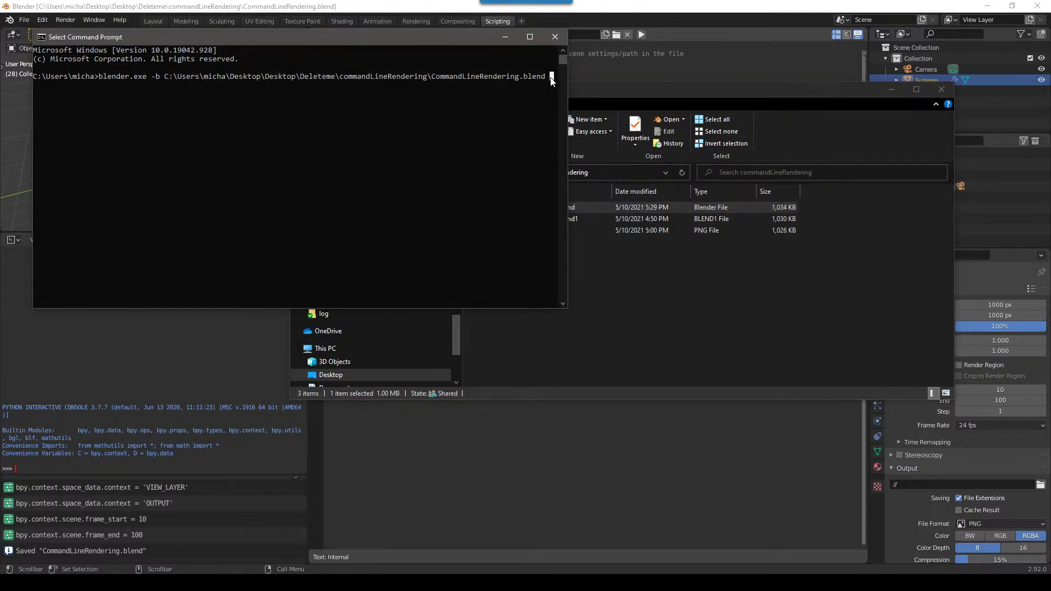
Add -a to render the animation, run it, and check PNG frames appearing in the folder
click(551, 79)
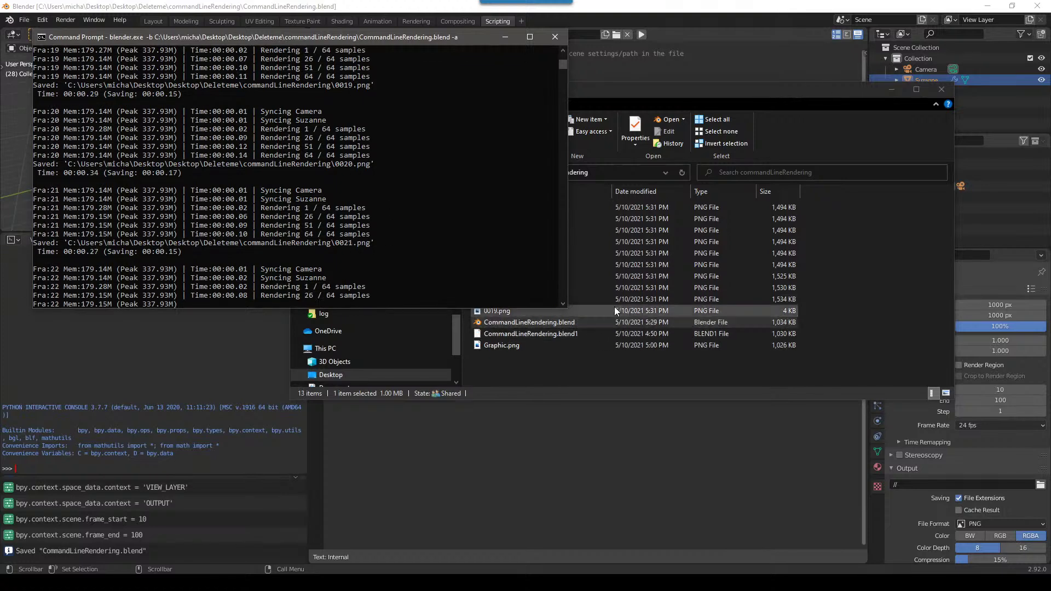
click(624, 300)
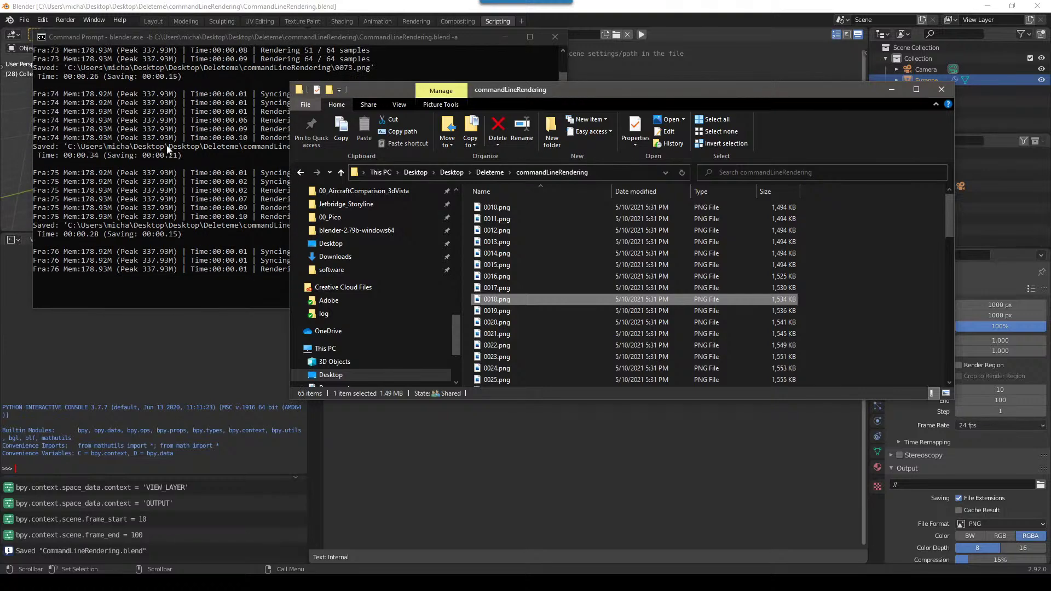
scroll(542, 242, down, 14)
scroll(542, 242, down, 5)
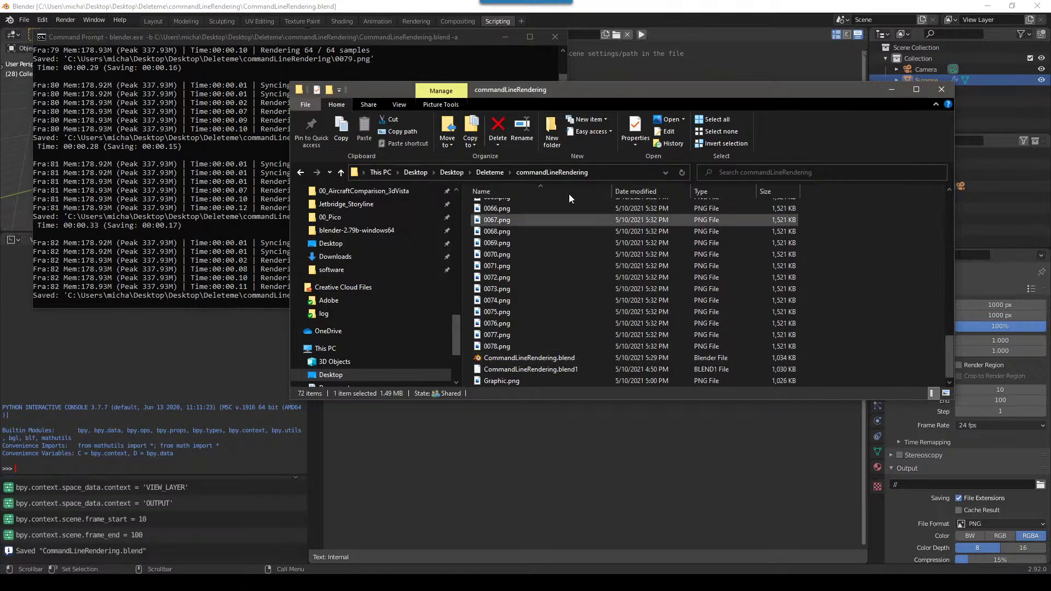
click(228, 199)
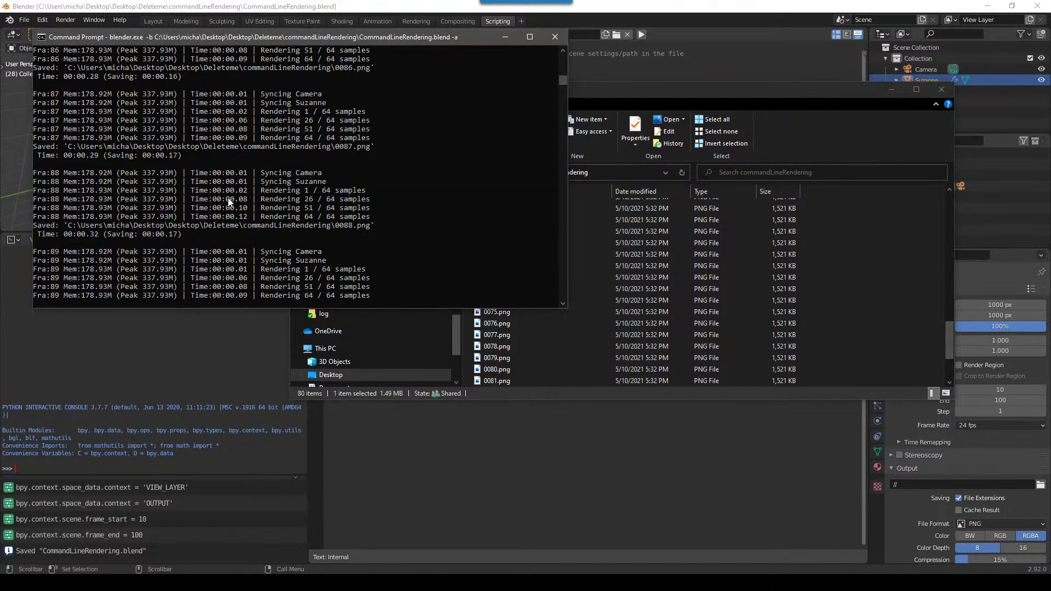
Stop the background render with Ctrl+C and check the last saved frames in the folder
key(ctrl+c)
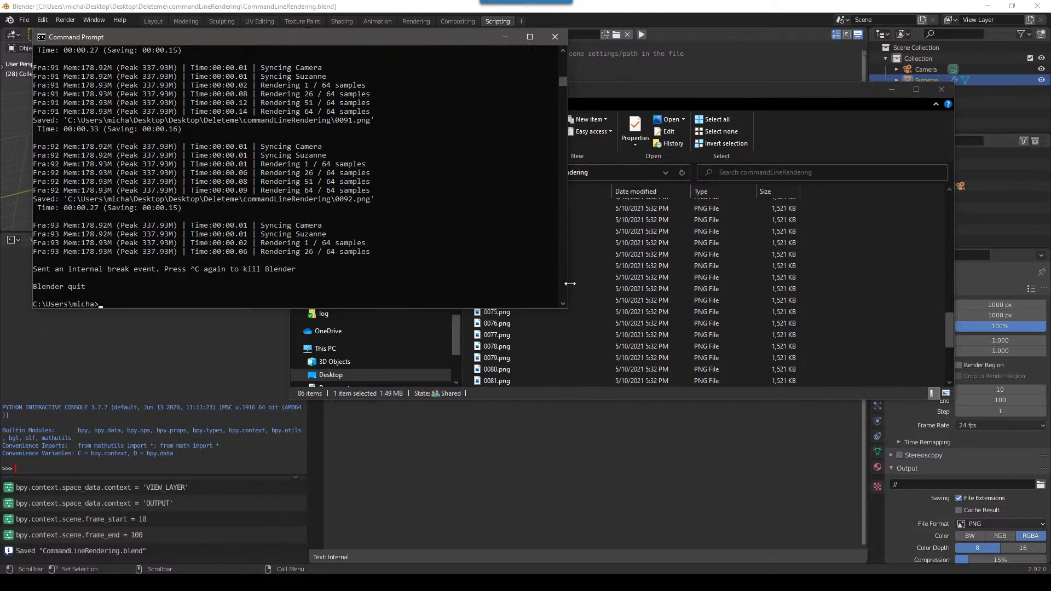
click(601, 270)
scroll(601, 270, down, 5)
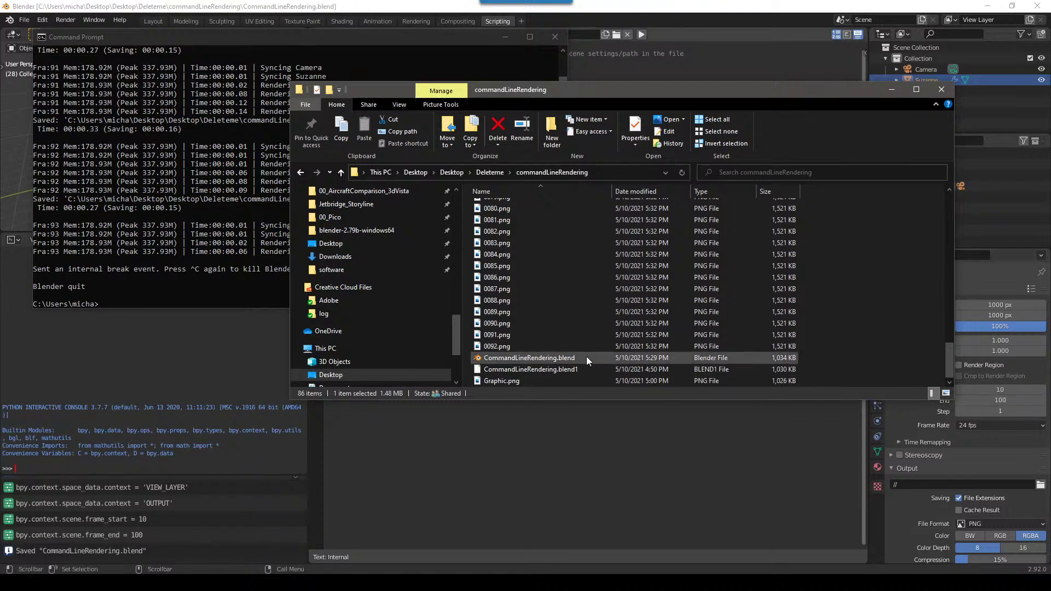
Review the render log, highlighting the message about Blender being killed
click(205, 300)
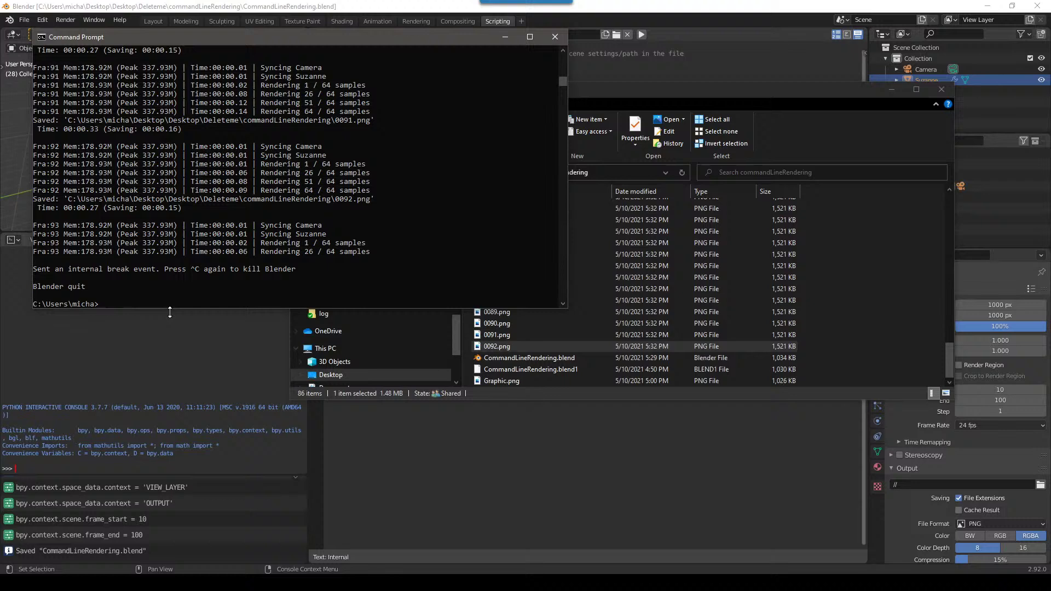
drag(164, 269, 305, 271)
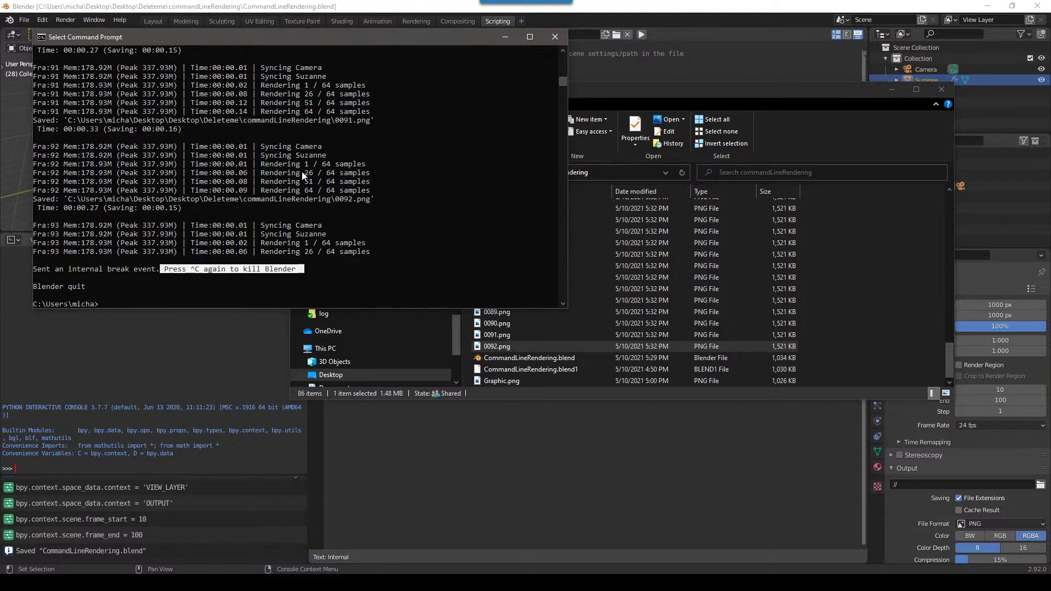
click(255, 260)
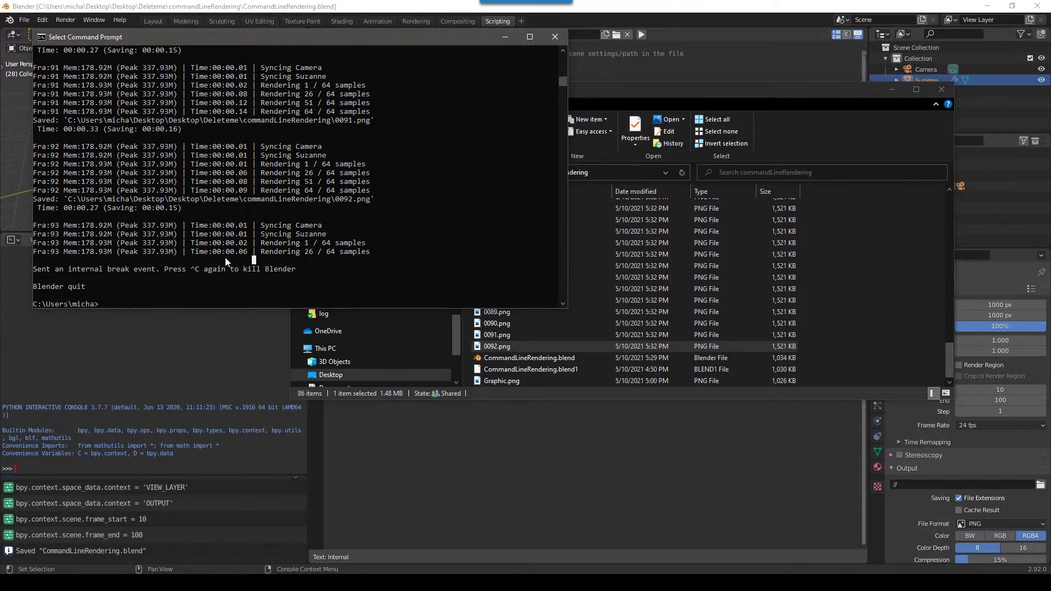
scroll(247, 231, up, 20)
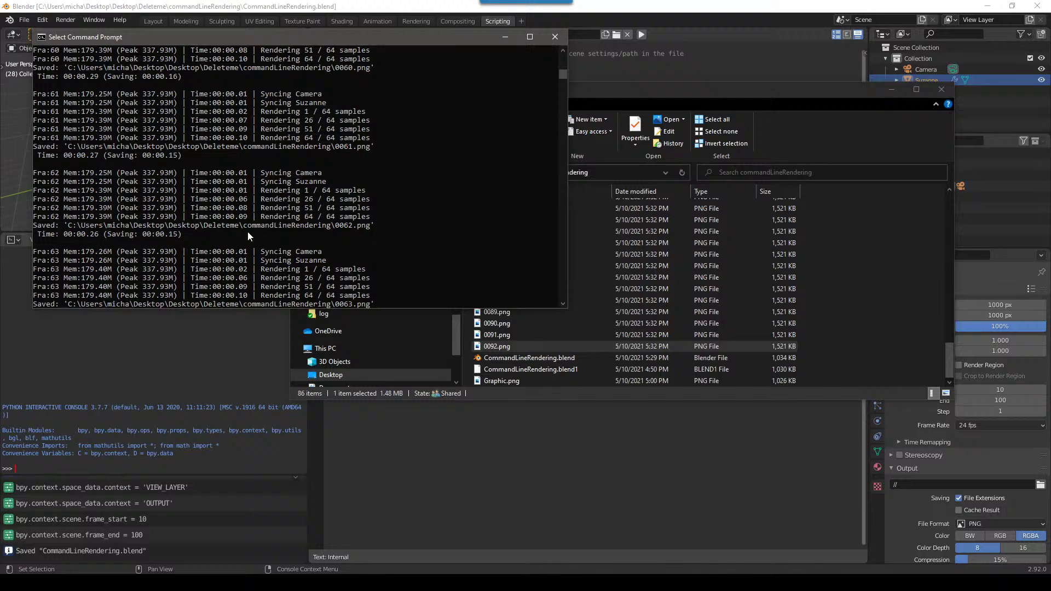
scroll(434, 71, up, 20)
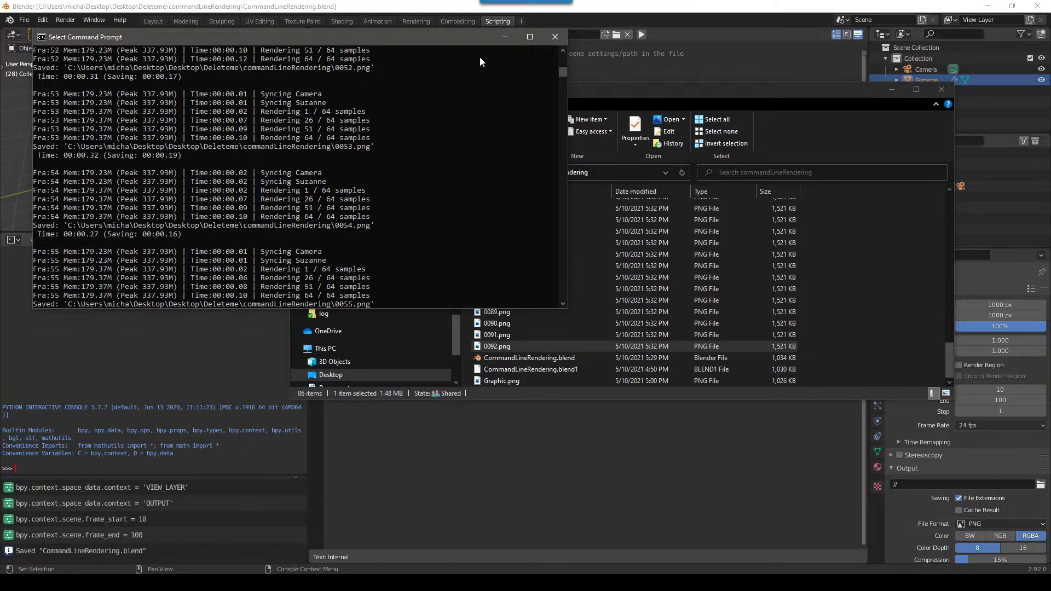
Return to the Blender notes, select the line-3 render command, and close the old Command Prompt
key(alt+Tab)
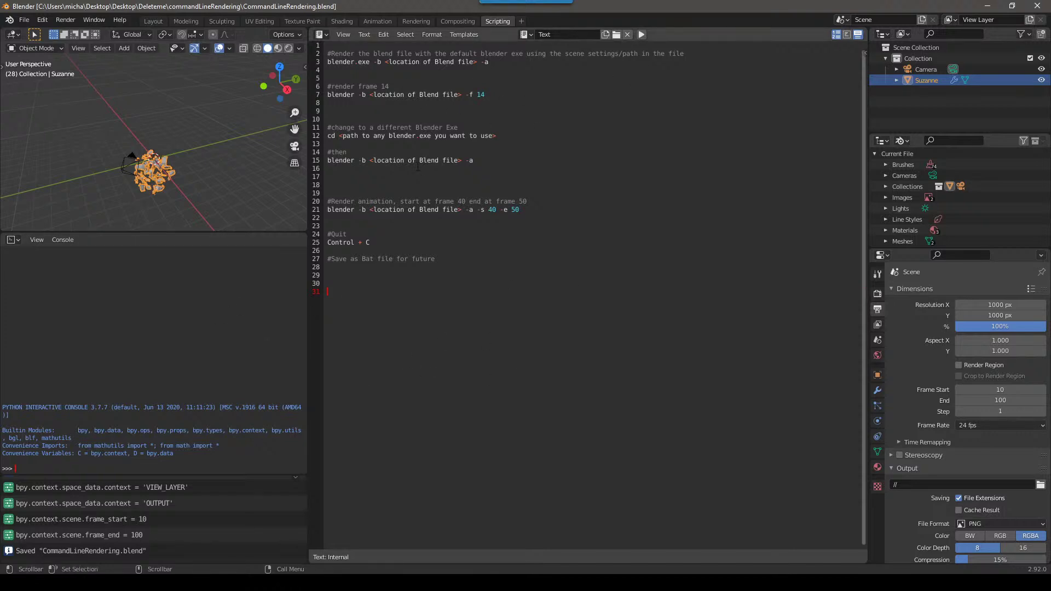
drag(328, 63, 491, 65)
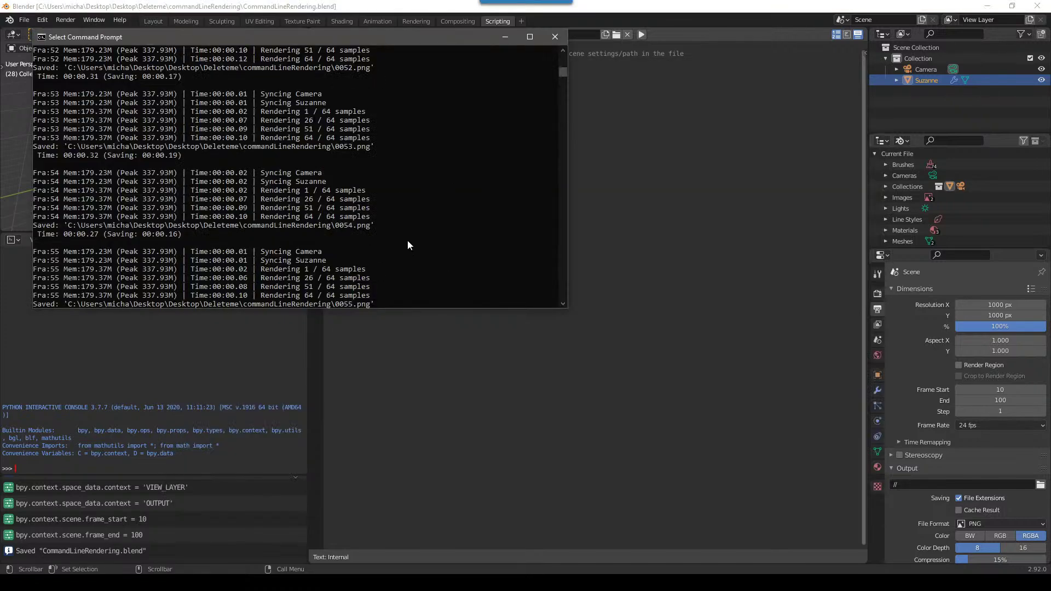
click(553, 40)
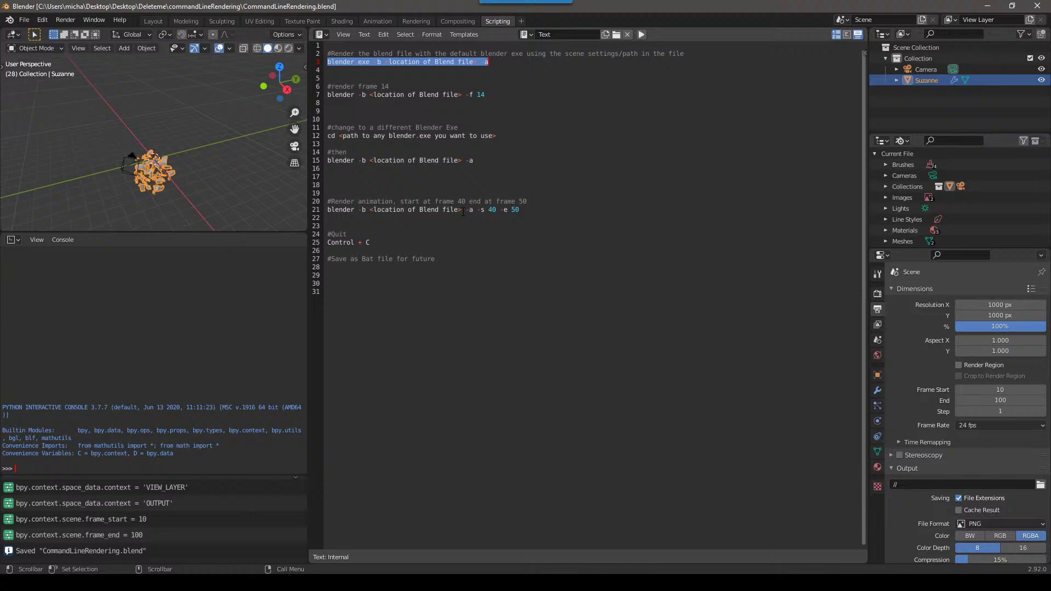
Launch a fresh Command Prompt by searching 'comm' from the Start menu
key(super)
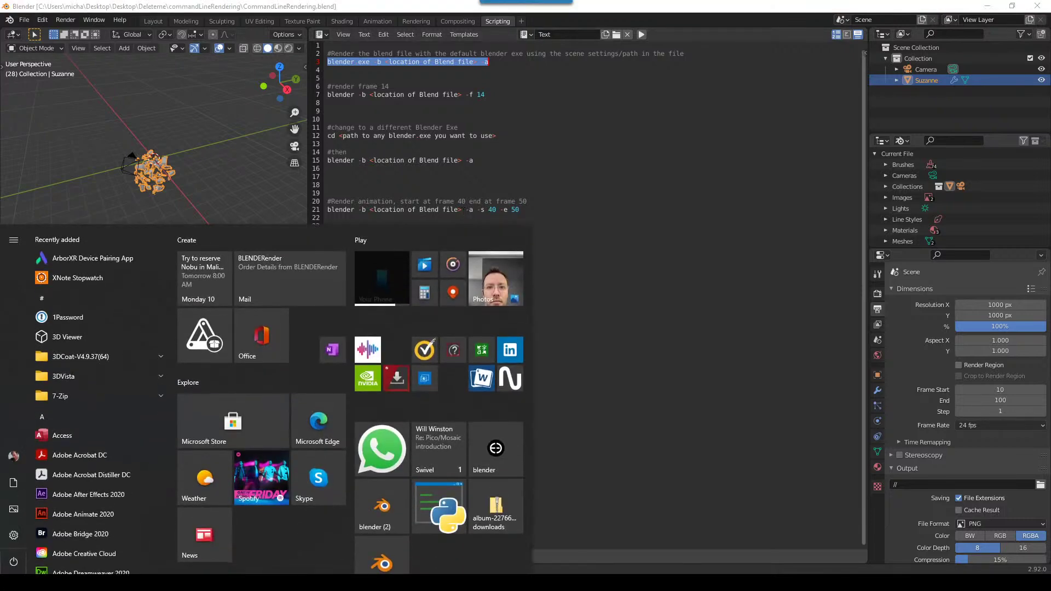
text(comm)
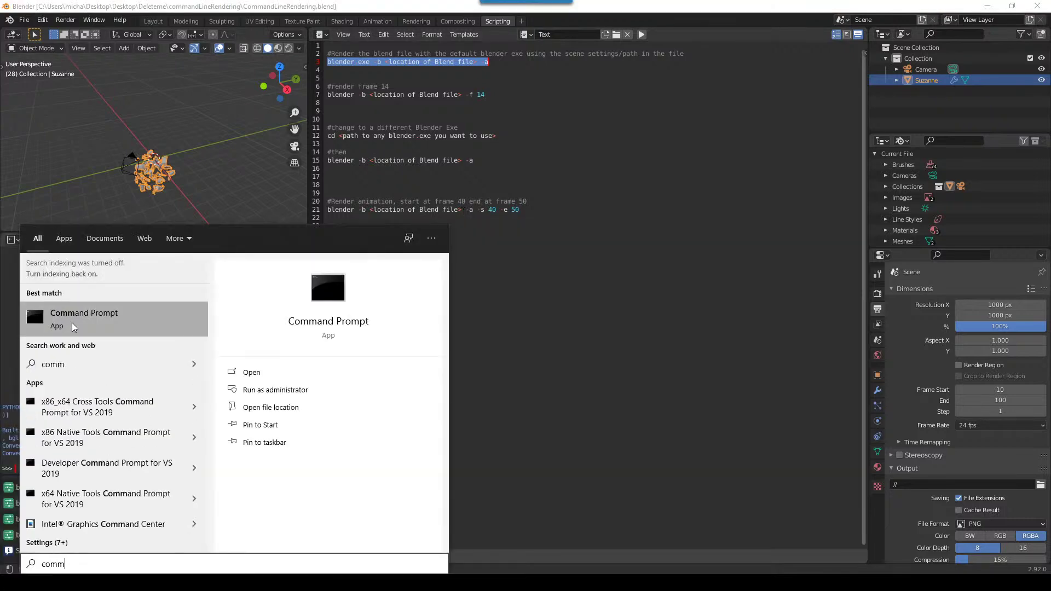
click(73, 327)
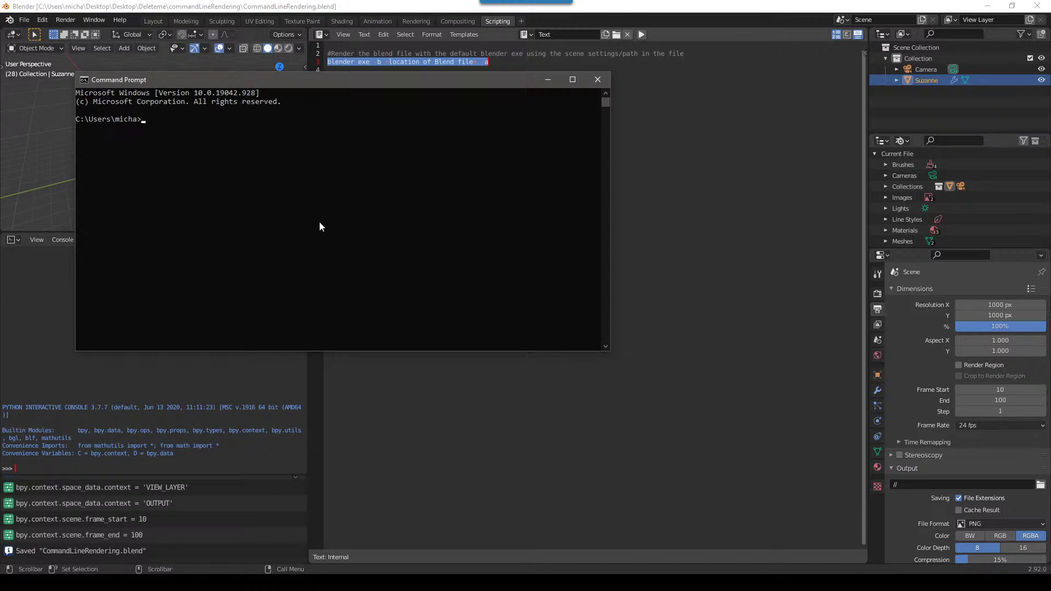
Type a trial 'blender.exe', erase it, and enter 'cd' instead
text(blender.exe)
drag(145, 119, 190, 120)
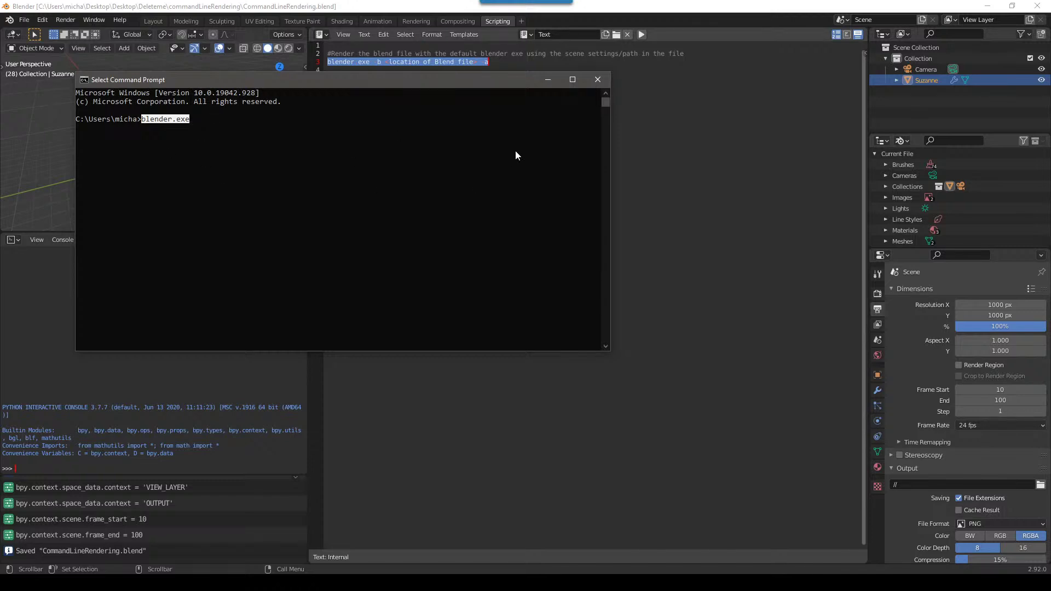
click(296, 163)
drag(144, 120, 198, 123)
click(198, 123)
key(BackSpace)
key(BackSpace)
key(BackSpace)
key(BackSpace)
key(BackSpace)
key(BackSpace)
key(BackSpace)
key(BackSpace)
key(BackSpace)
key(BackSpace)
key(BackSpace)
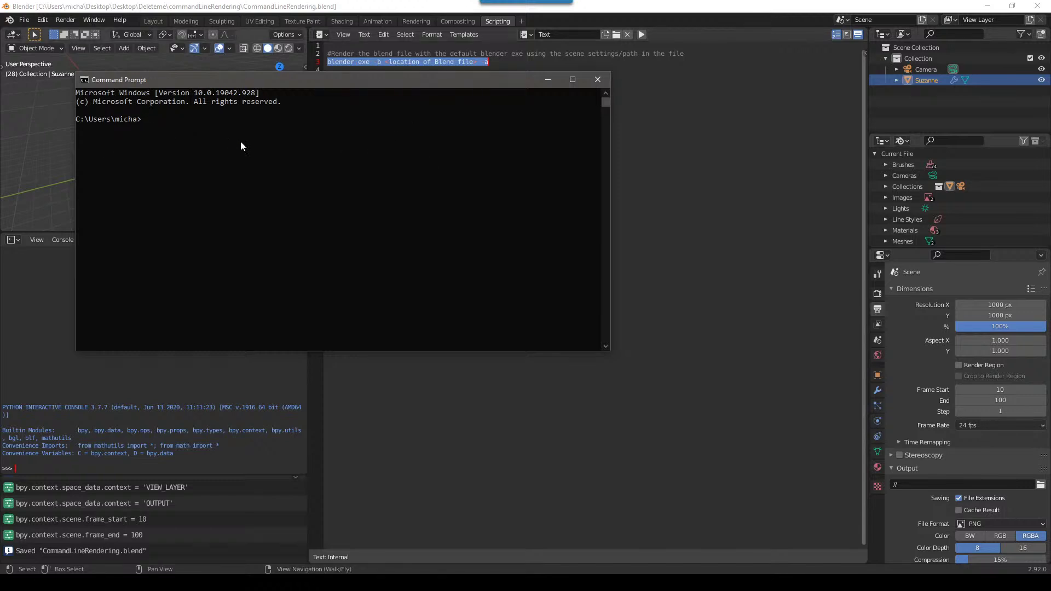
text(cd)
key(alt+Tab)
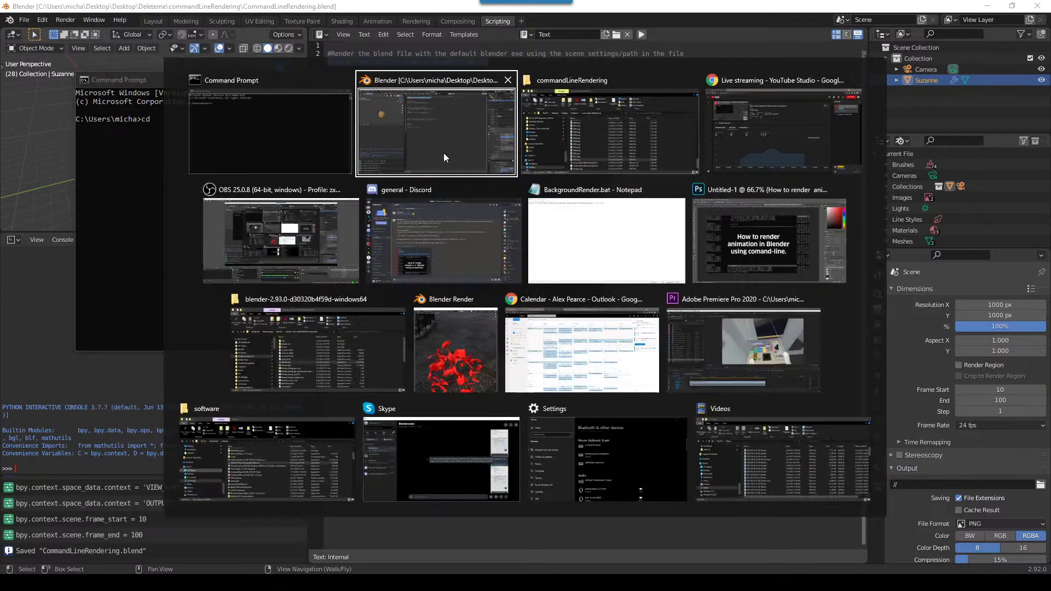
Attempt cd twice using blender.exe's full path, both rejected as invalid directories
click(353, 365)
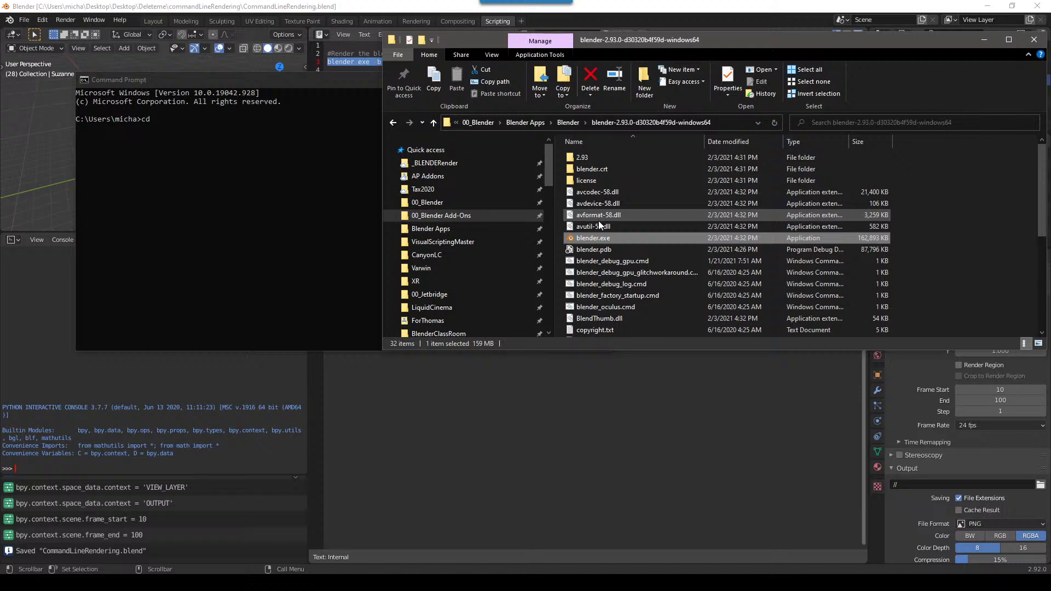
drag(592, 239, 148, 121)
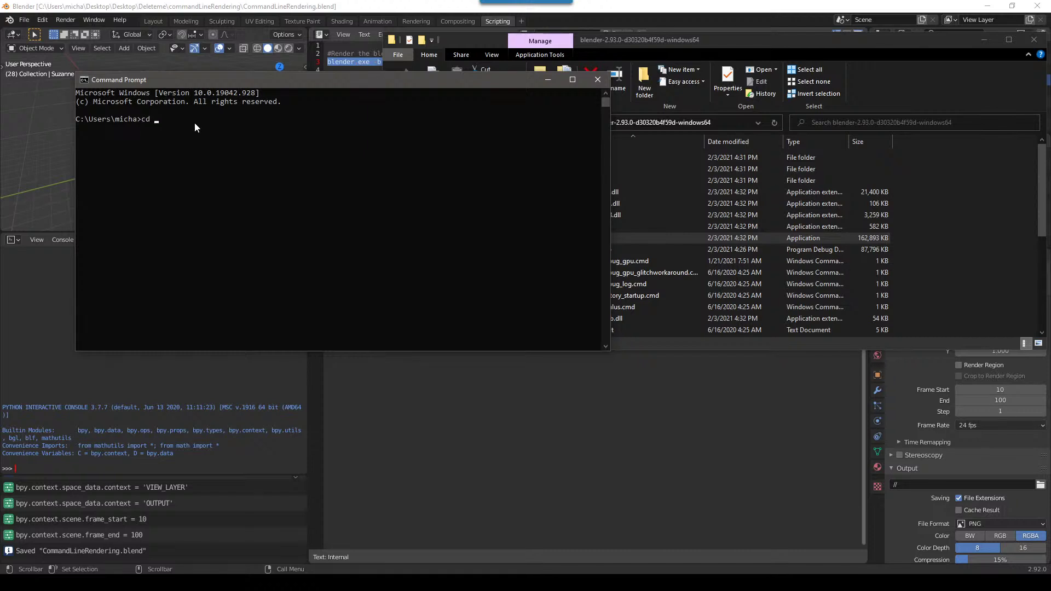
key(alt+Tab)
drag(601, 240, 280, 168)
click(278, 168)
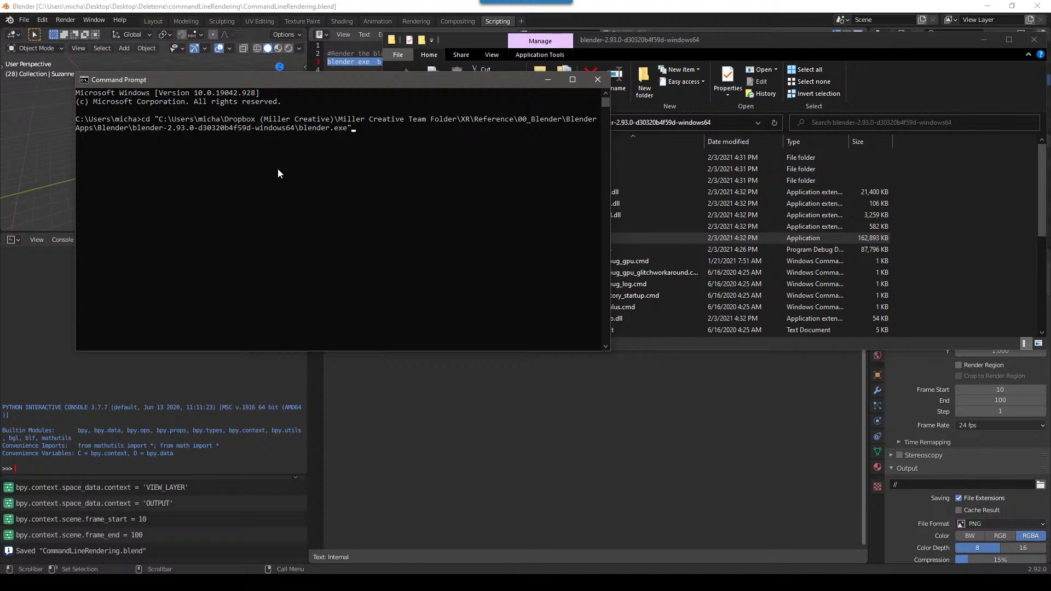
key(Return)
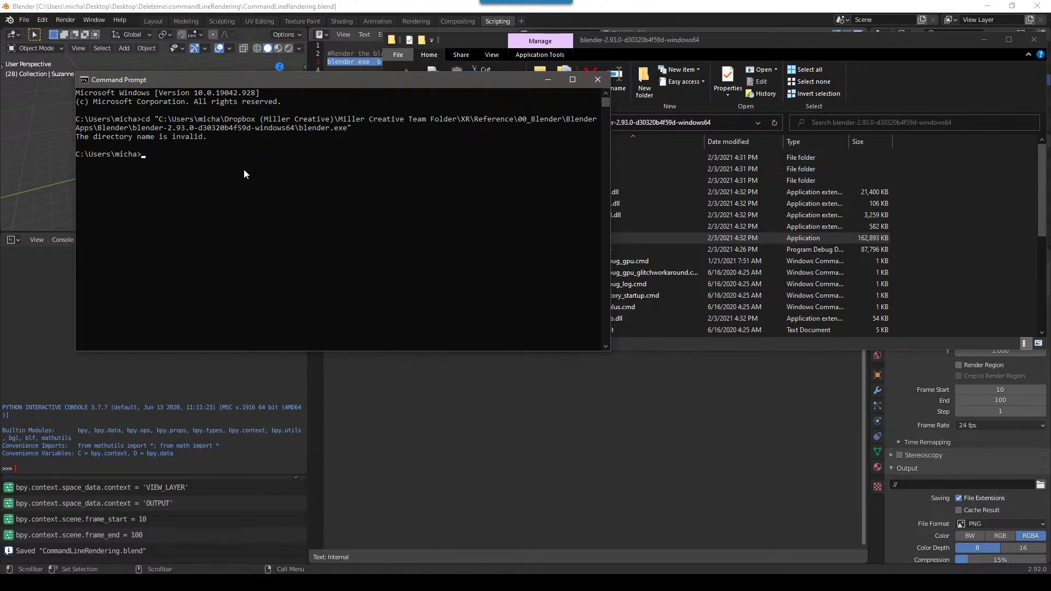
text(cd)
key(alt+Tab)
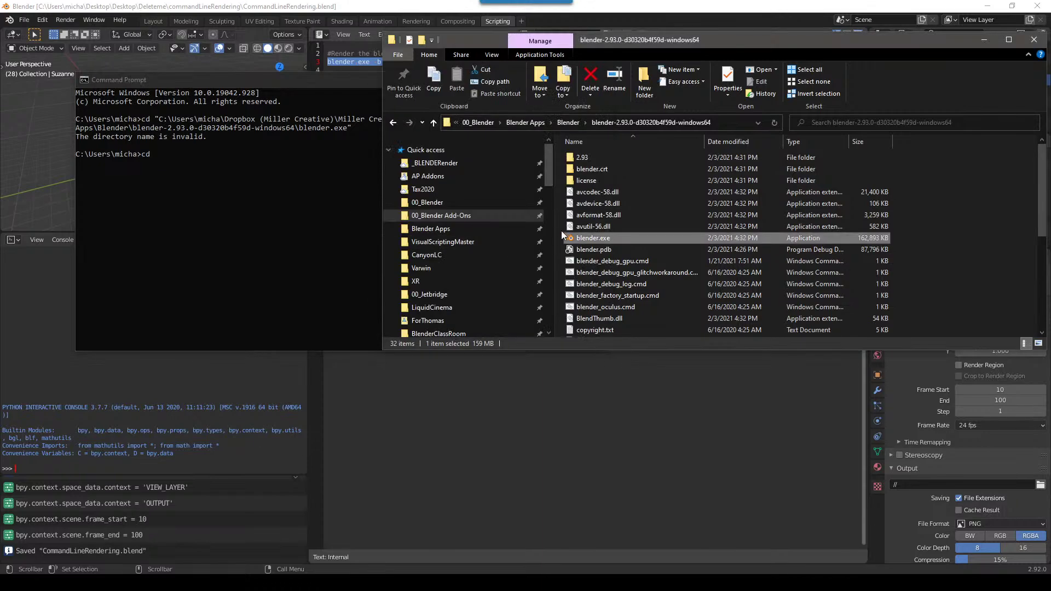
drag(585, 238, 281, 221)
click(281, 221)
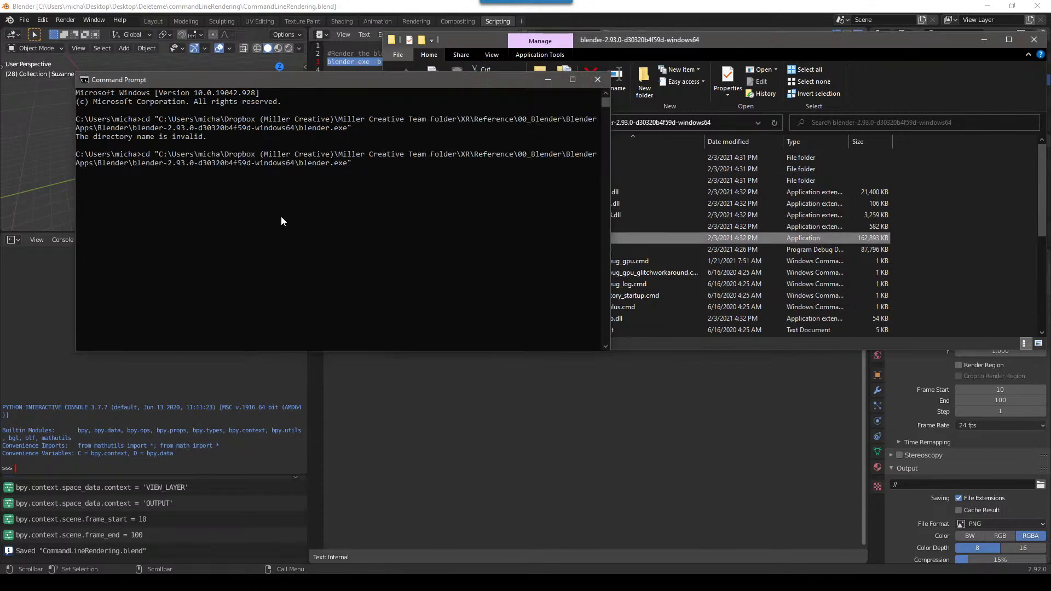
key(Return)
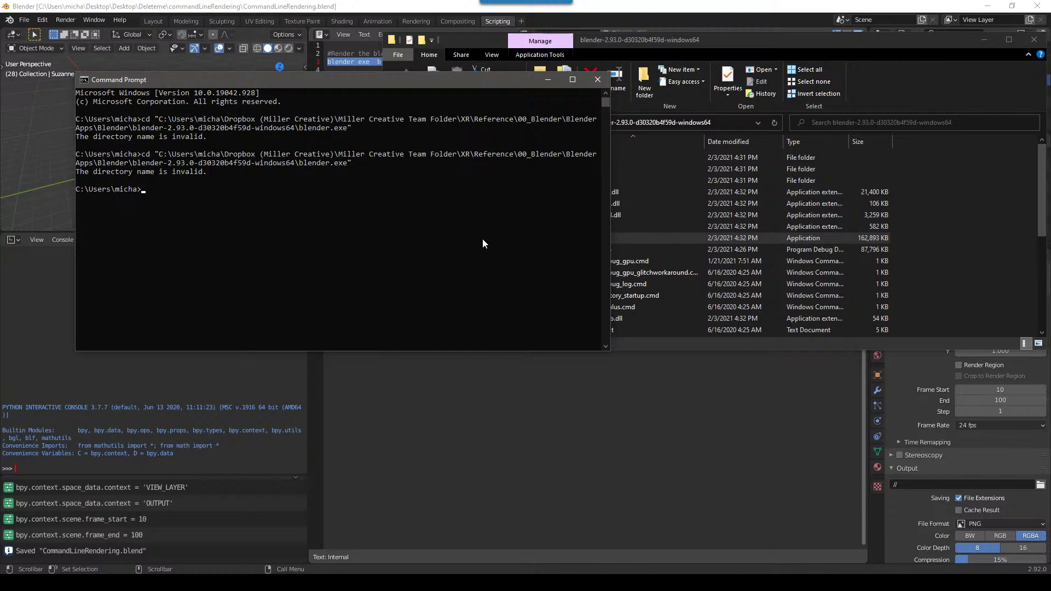
Go up to the Blender versions folder and run the blender-2.93.0 folder path without cd
click(671, 203)
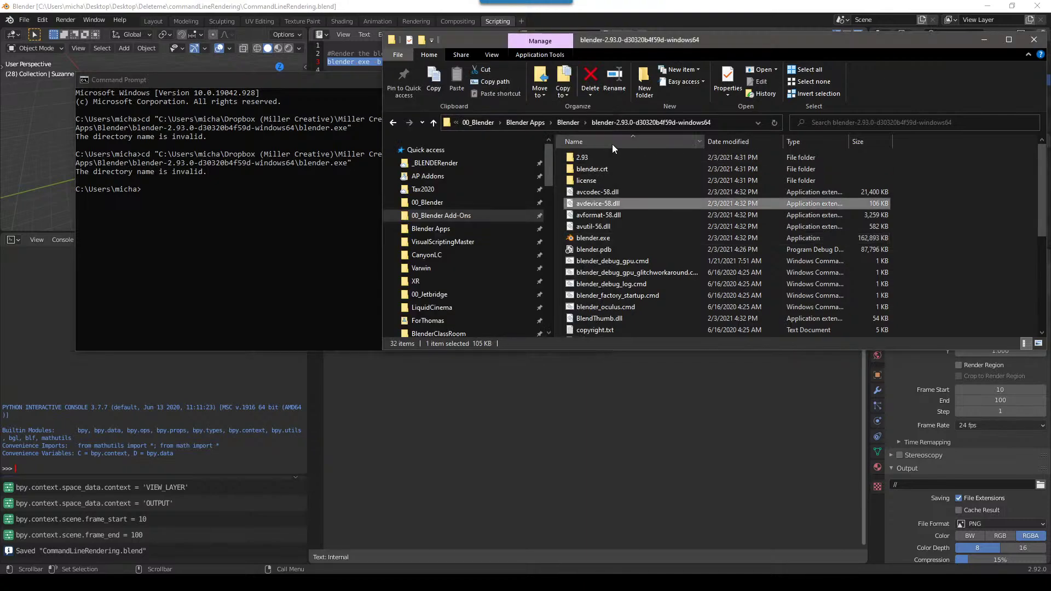
click(575, 124)
double_click(723, 238)
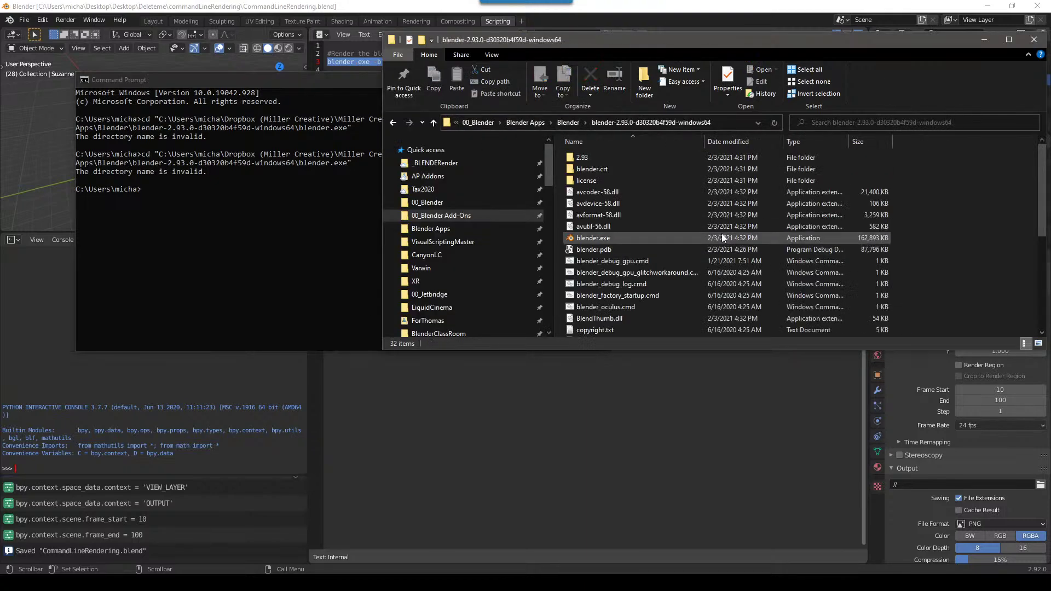
click(594, 239)
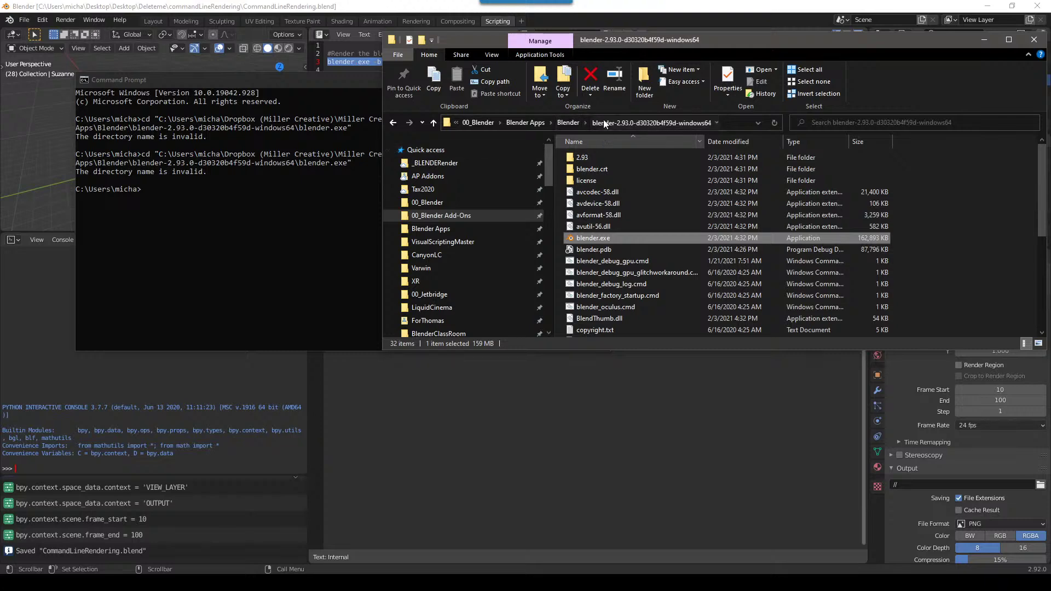
click(569, 123)
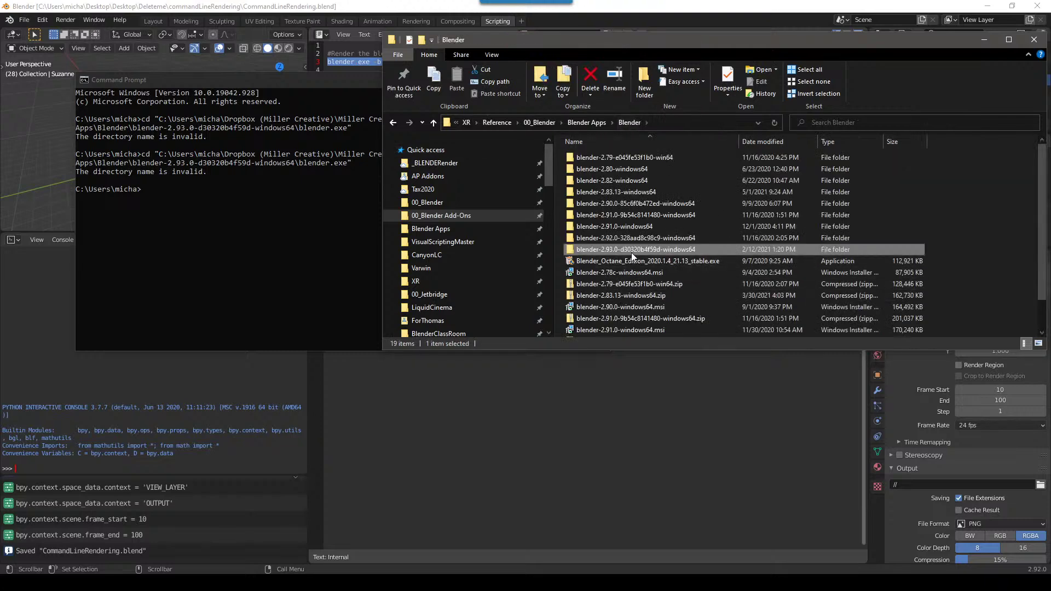
drag(632, 251, 260, 248)
click(257, 244)
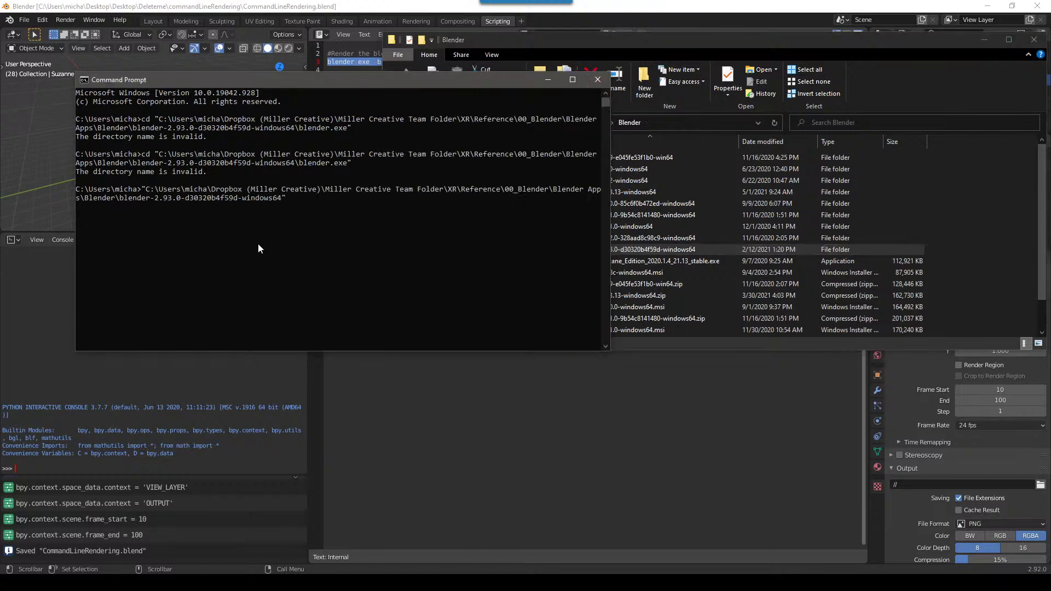
key(Return)
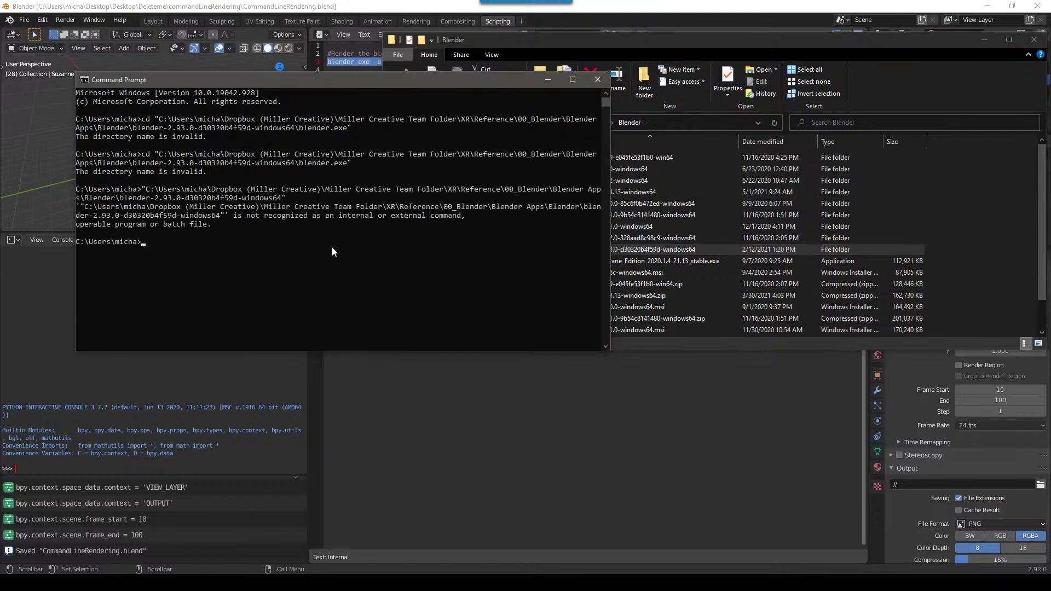
Change into blender-2.93.0-d30320b4f59d-windows64 using cd with the dragged folder path
text(cd)
click(613, 243)
drag(605, 250, 281, 255)
click(281, 255)
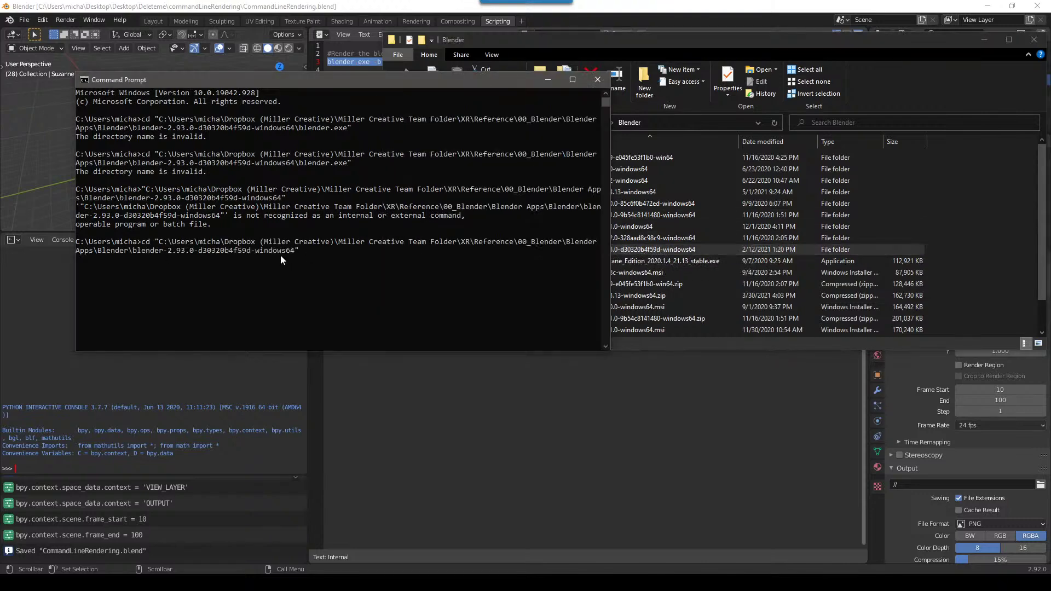
key(Return)
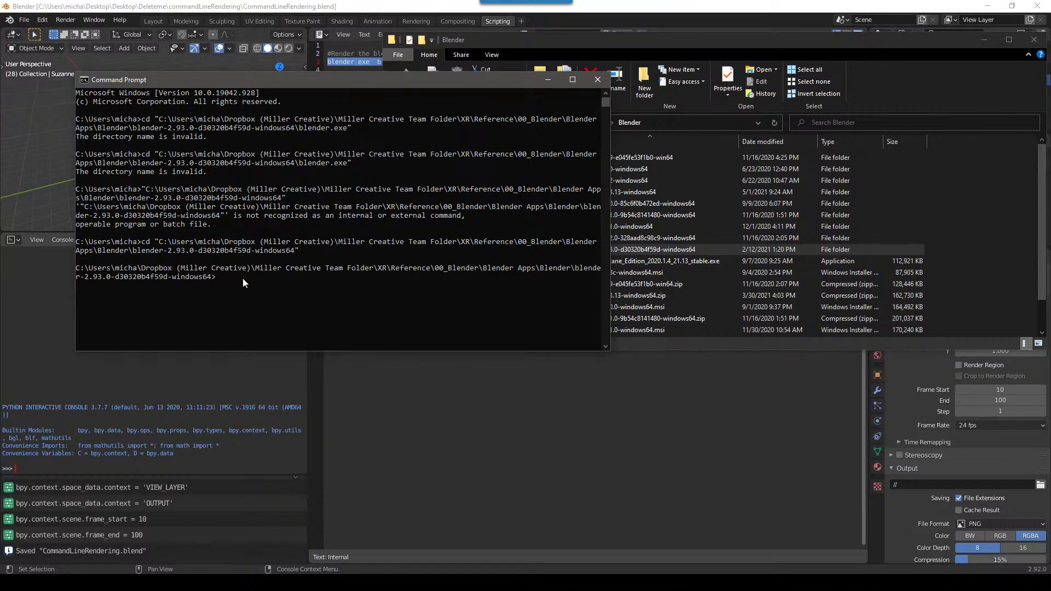
Replace the prompt with a new Command Prompt from a 'cmd' search and type cd
click(606, 87)
key(super)
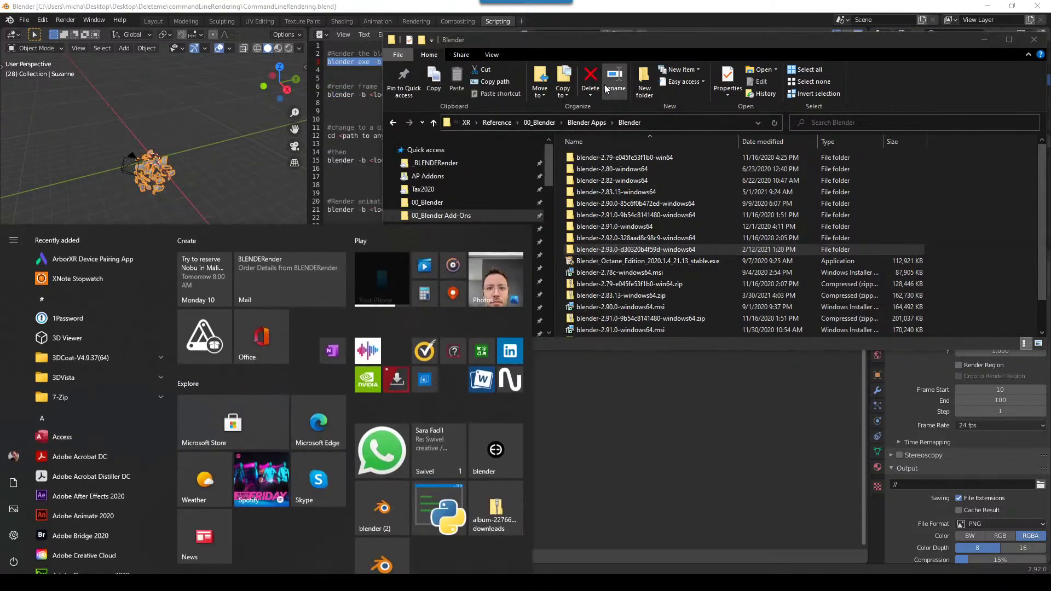
text(cmd)
key(Return)
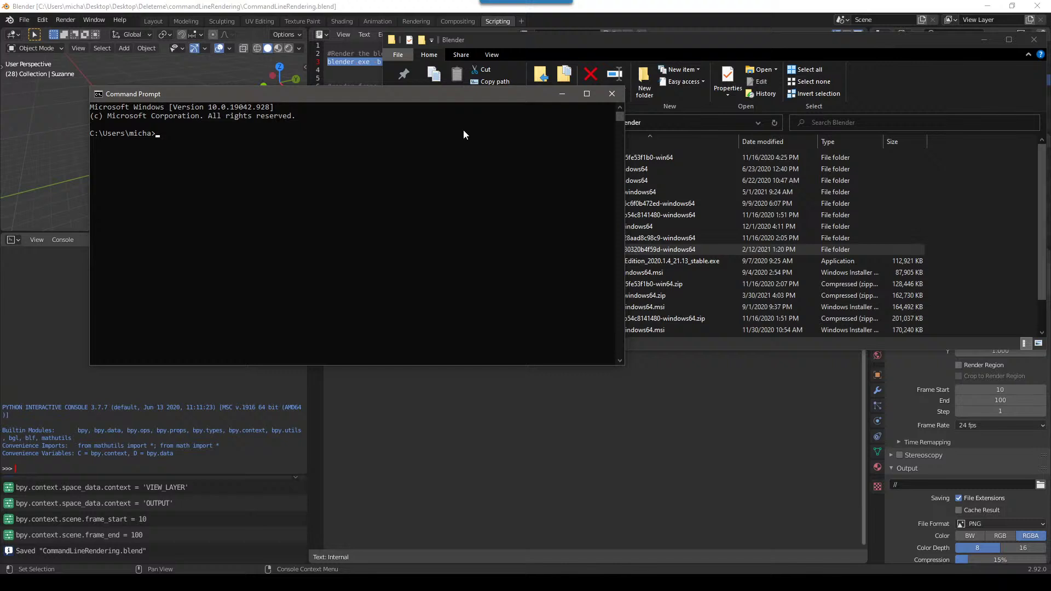
text(cd)
Copy the full address of the blender-2.93.0-d30320b4f59d-windows64 folder in Explorer
key(alt+Tab)
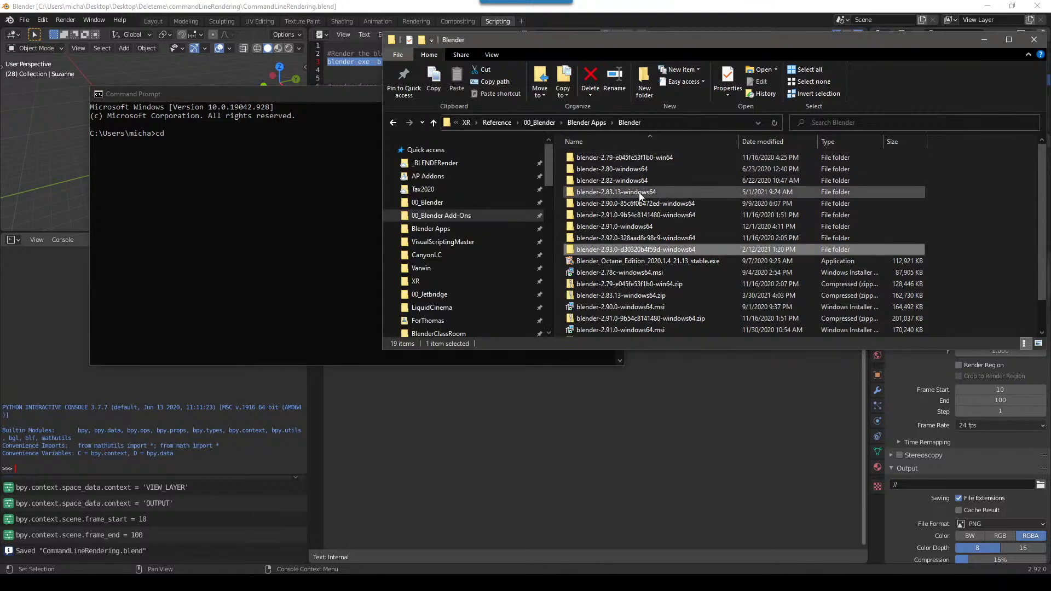
double_click(604, 250)
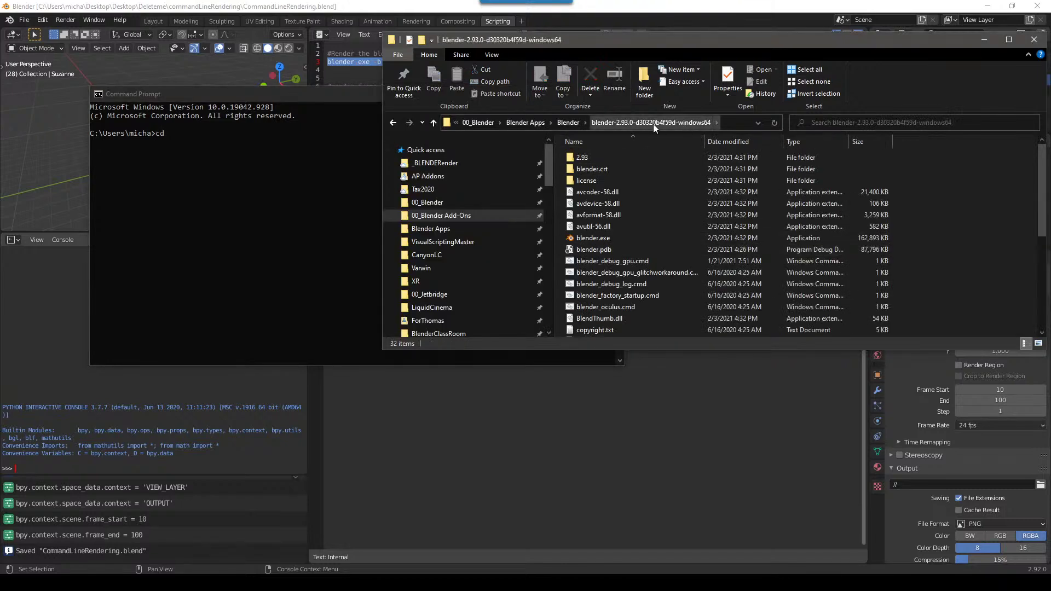
right_click(672, 120)
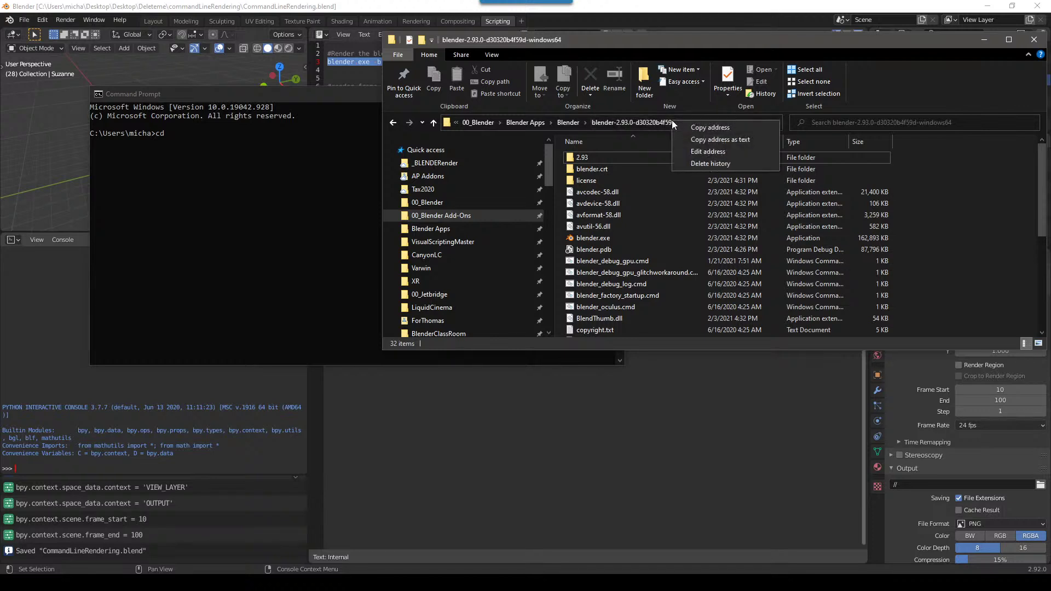
click(711, 128)
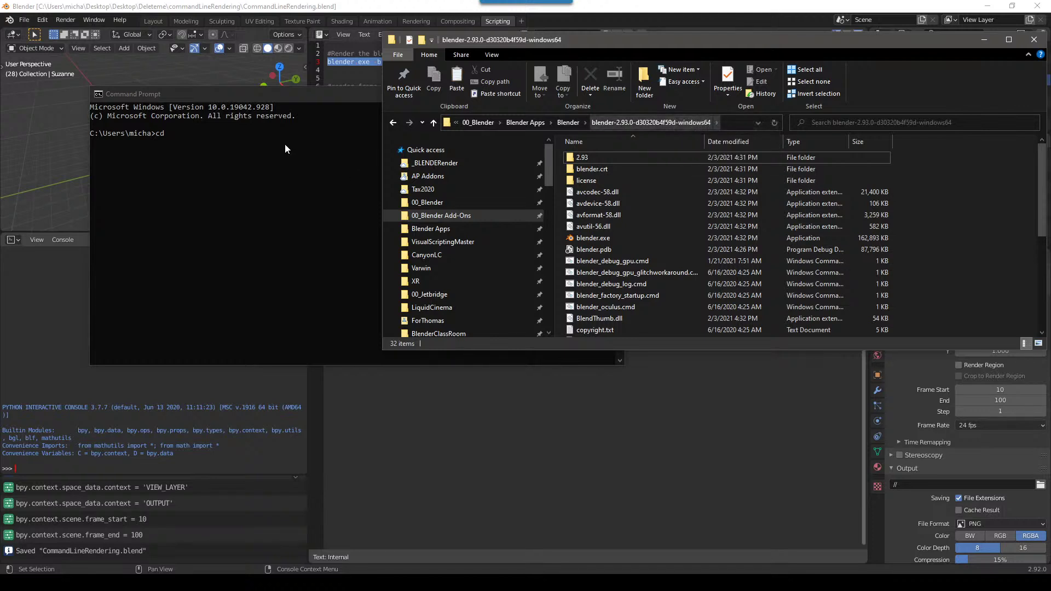
Paste the copied build-folder path after cd and run it to enter that folder
click(226, 161)
click(226, 163)
key(ctrl+v)
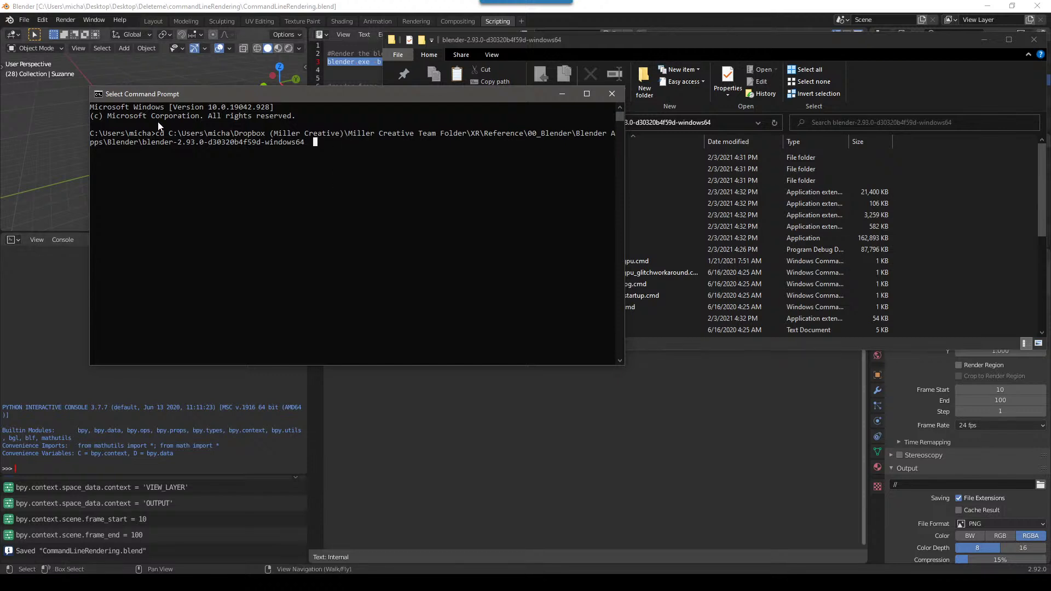
key(Escape)
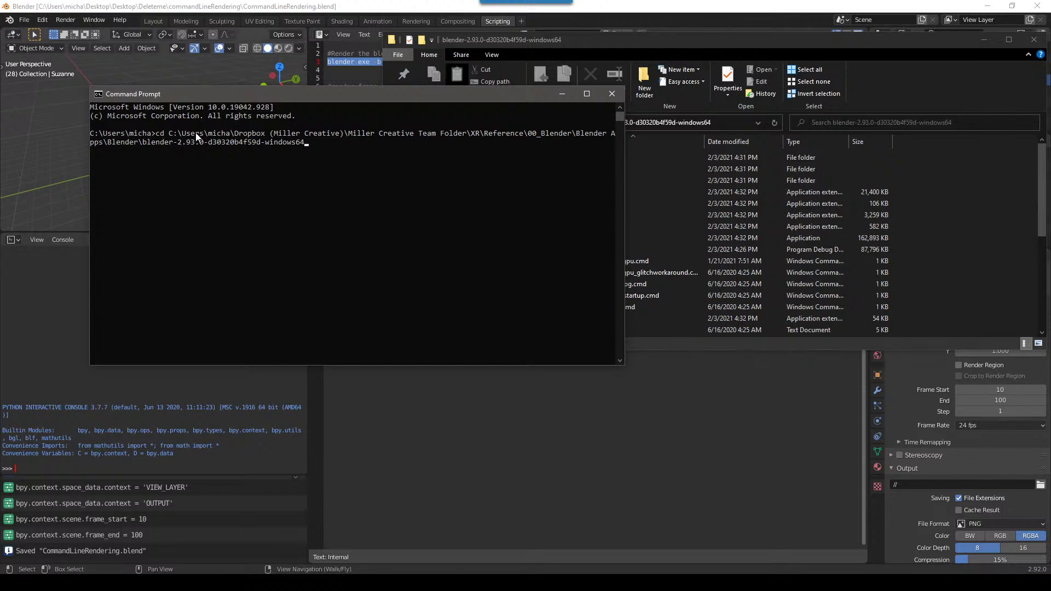
click(326, 136)
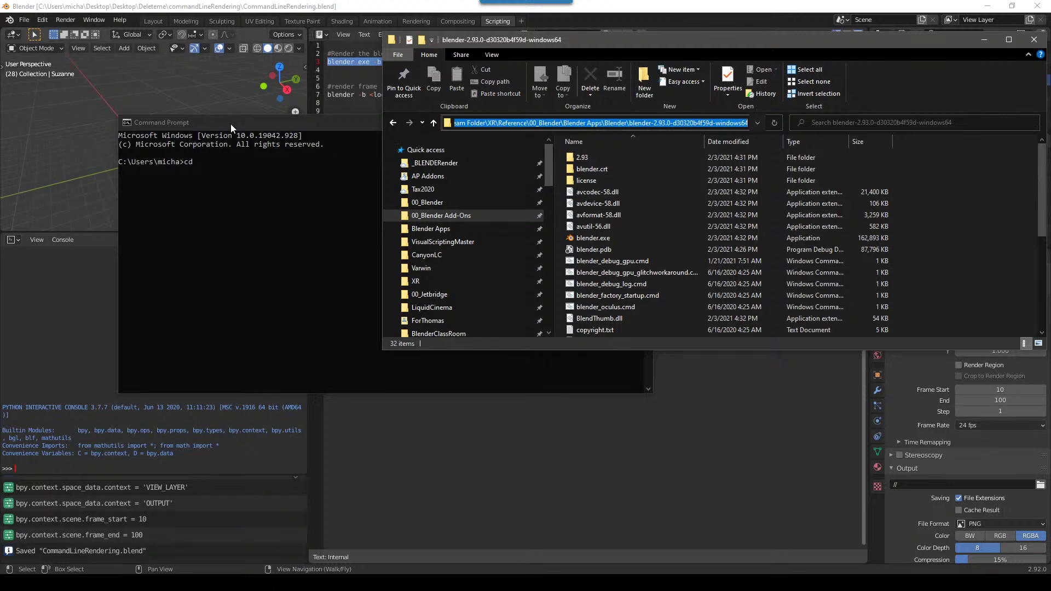
click(231, 124)
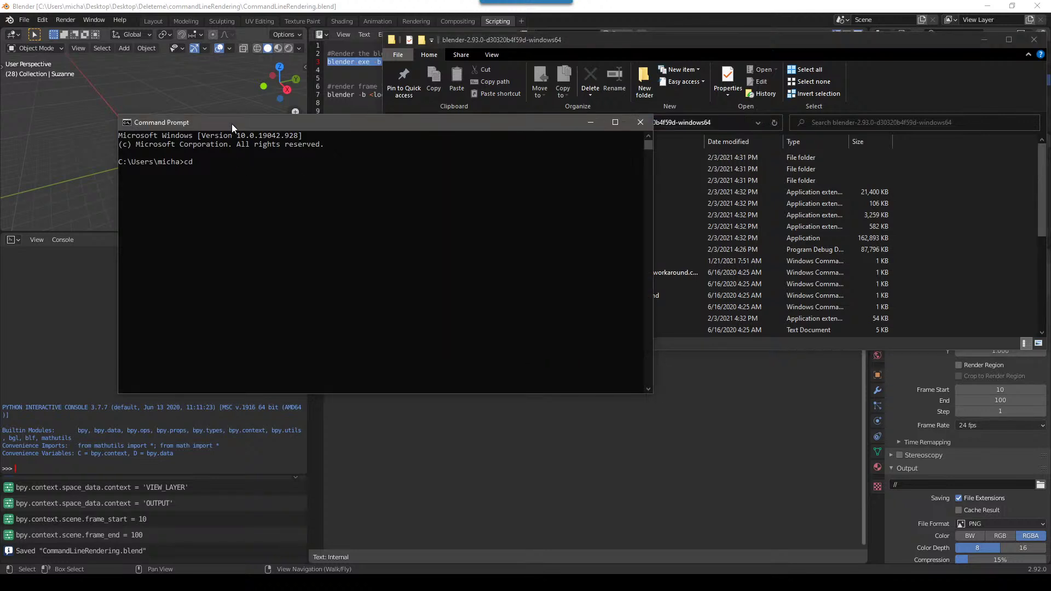
key(ctrl+v)
key(Return)
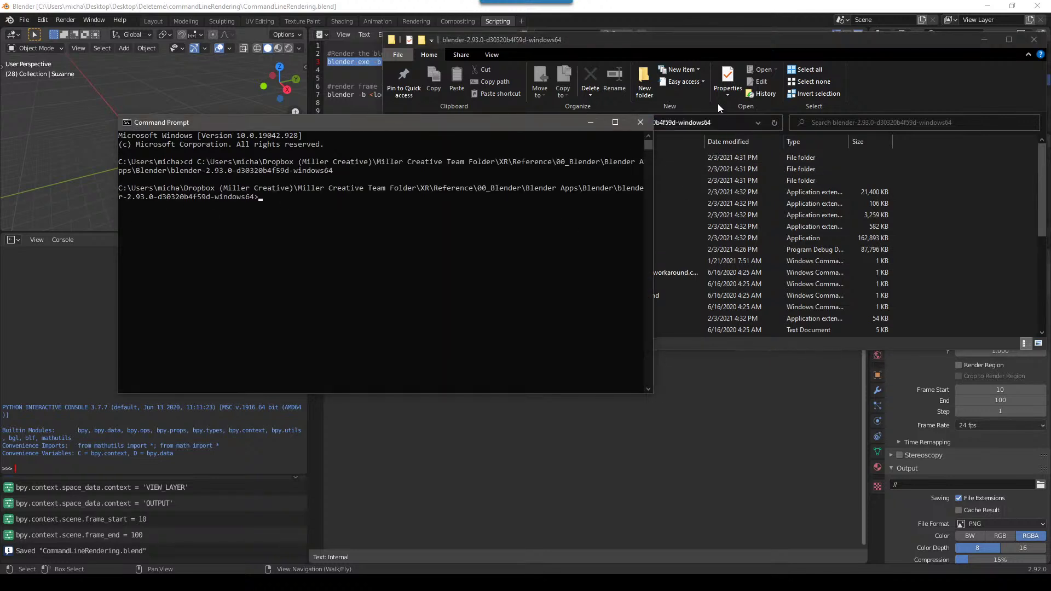
click(681, 125)
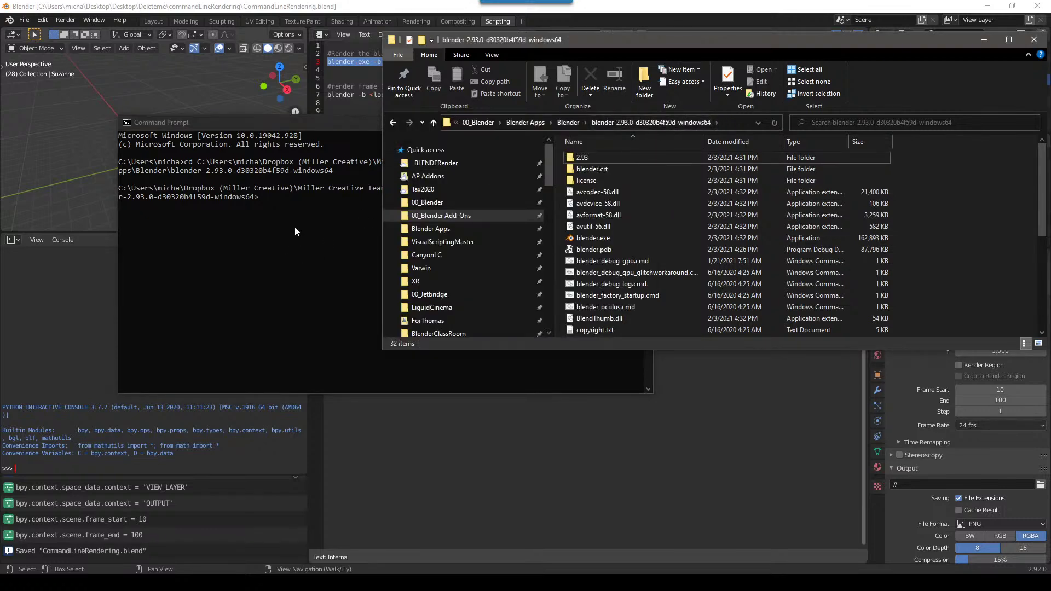
Run 'blender -b' on the dragged-in CommandLineRendering.blend with -a -s 93 -e 100 to render in the background
click(298, 133)
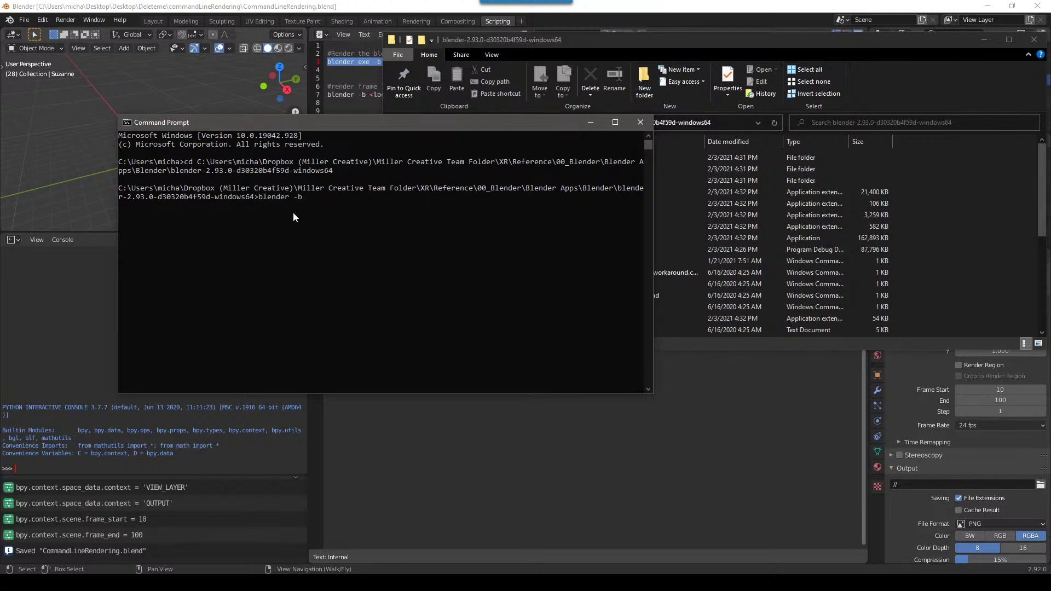
key(alt+Tab)
key(alt+Tab)
key(alt+Tab)
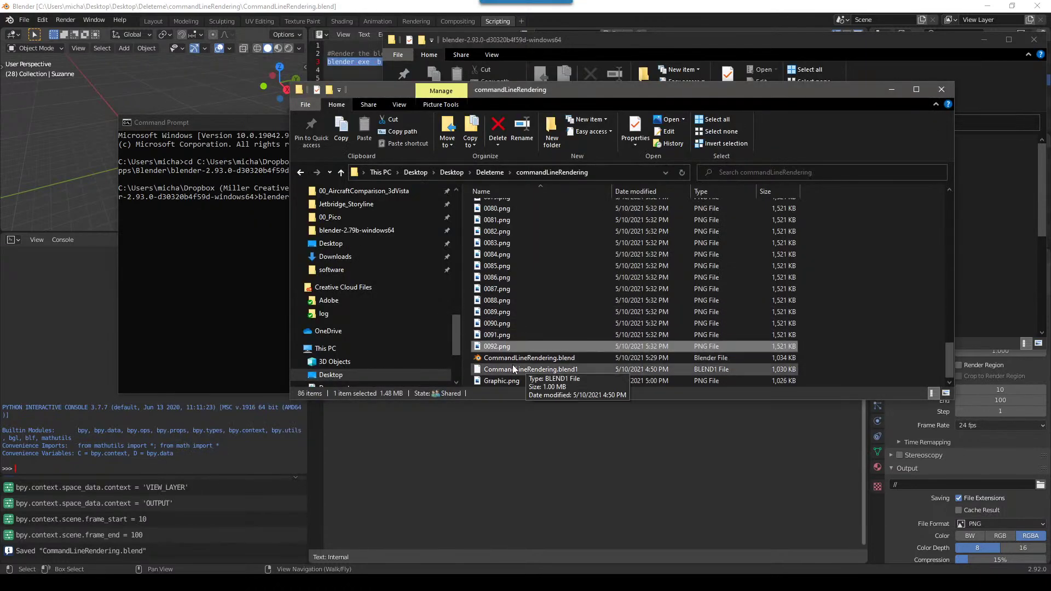
drag(514, 358, 382, 292)
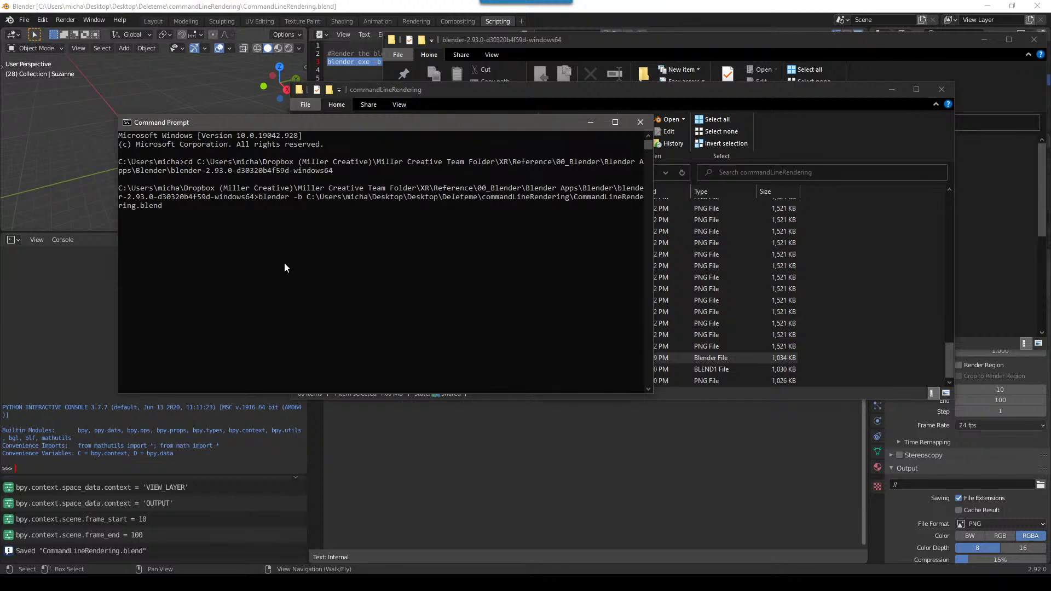
text(-a)
key(alt+Tab)
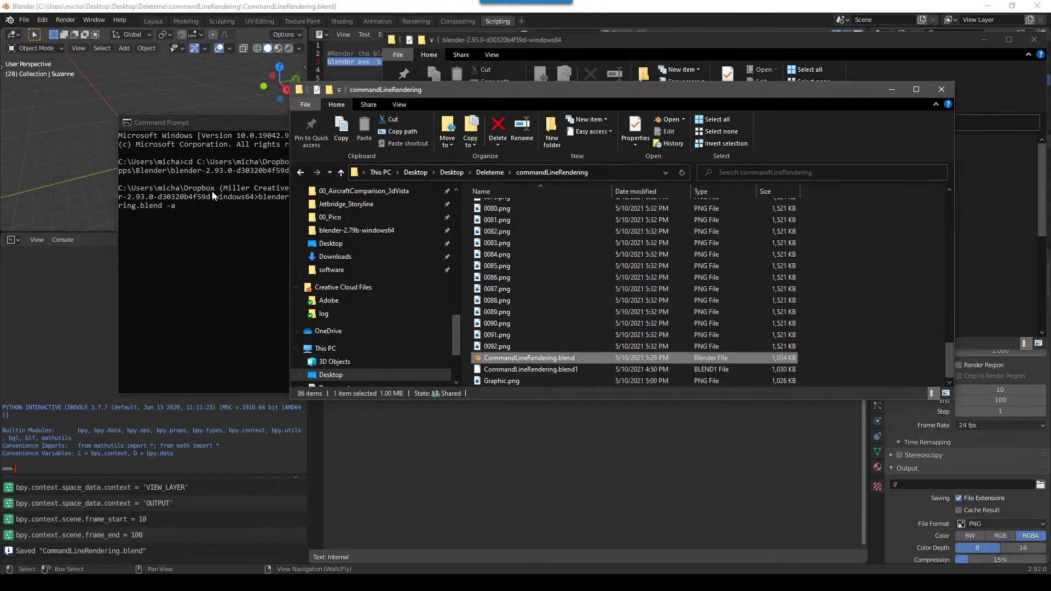
key(alt+Tab)
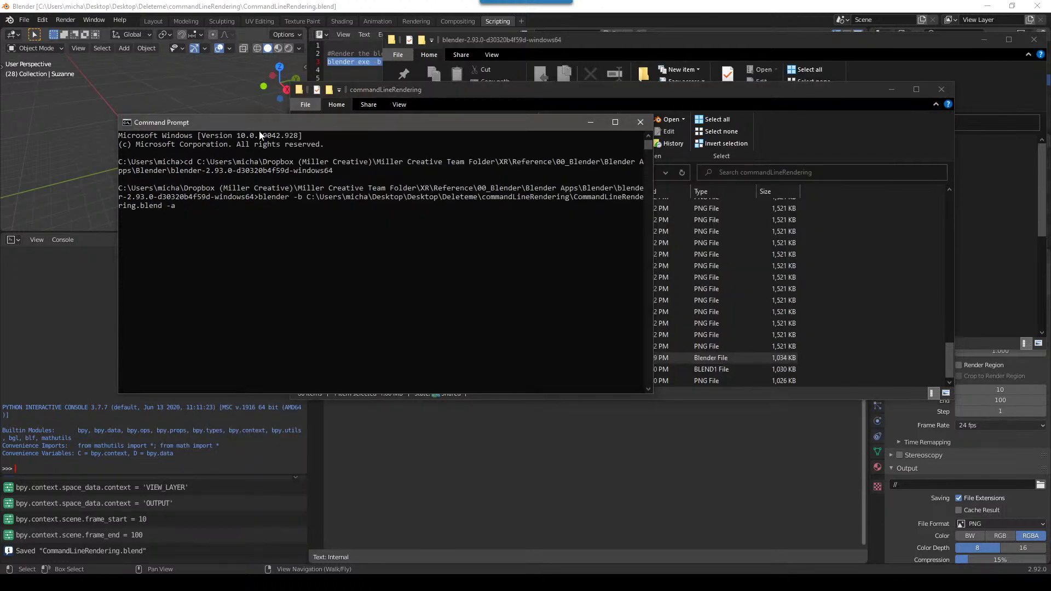
text(-s 93 -e 100)
key(Return)
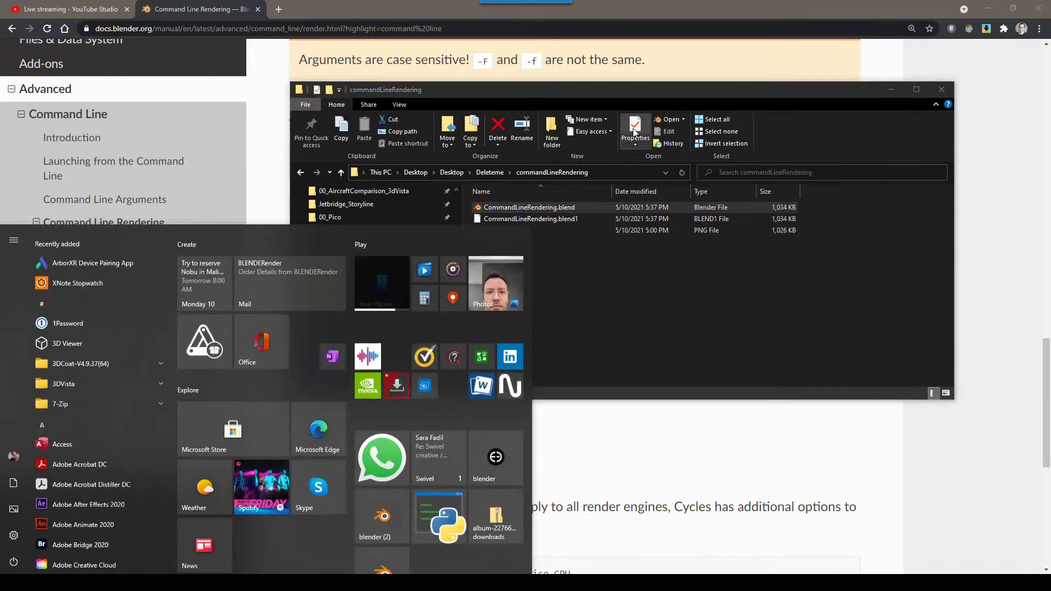
In a new Command Prompt, run blender.exe -b on CommandLineRendering.blend with -s 93 -e 100
text(cmd)
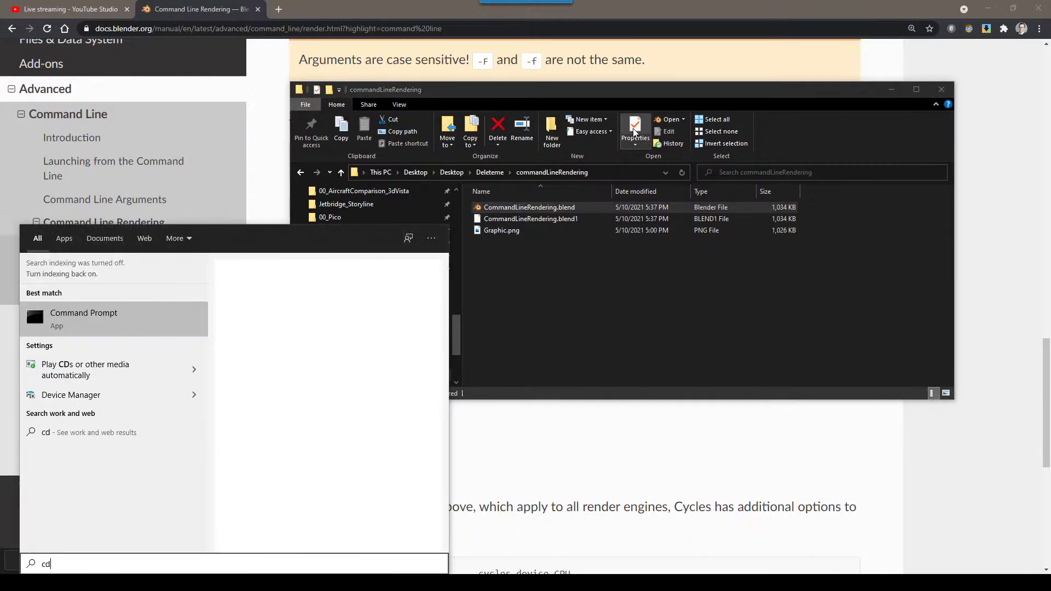
key(Return)
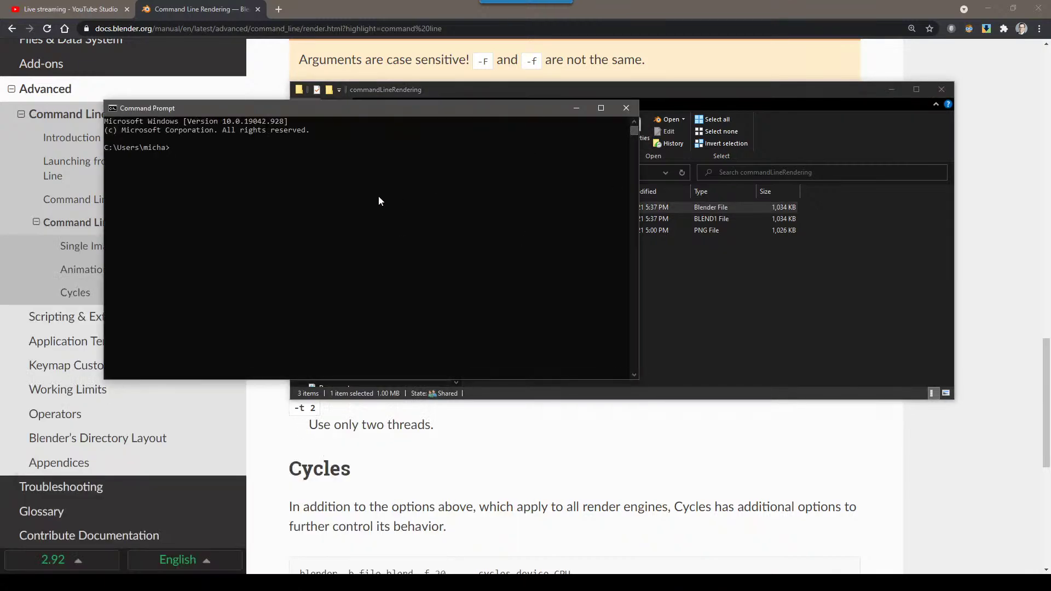
text(blender.exe -b)
key(alt+Tab)
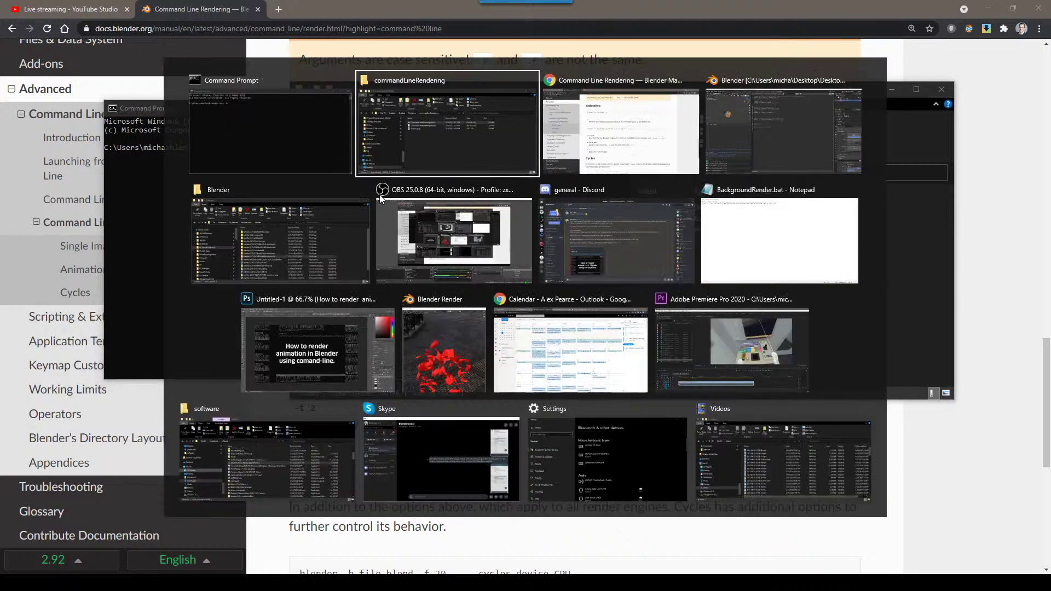
drag(549, 209, 179, 232)
click(218, 235)
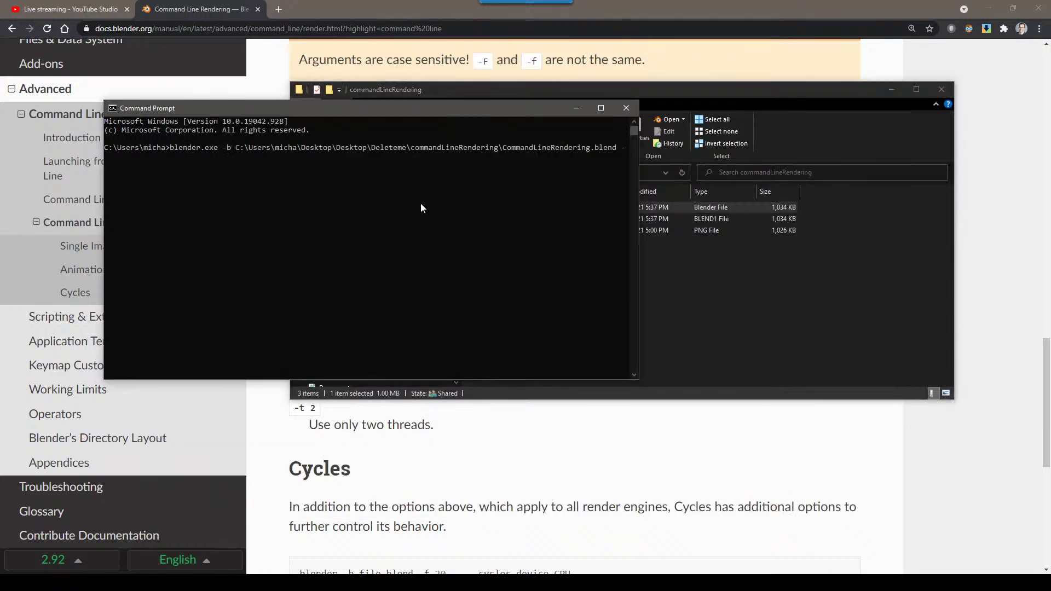
text(-s 93 -e 100)
key(Return)
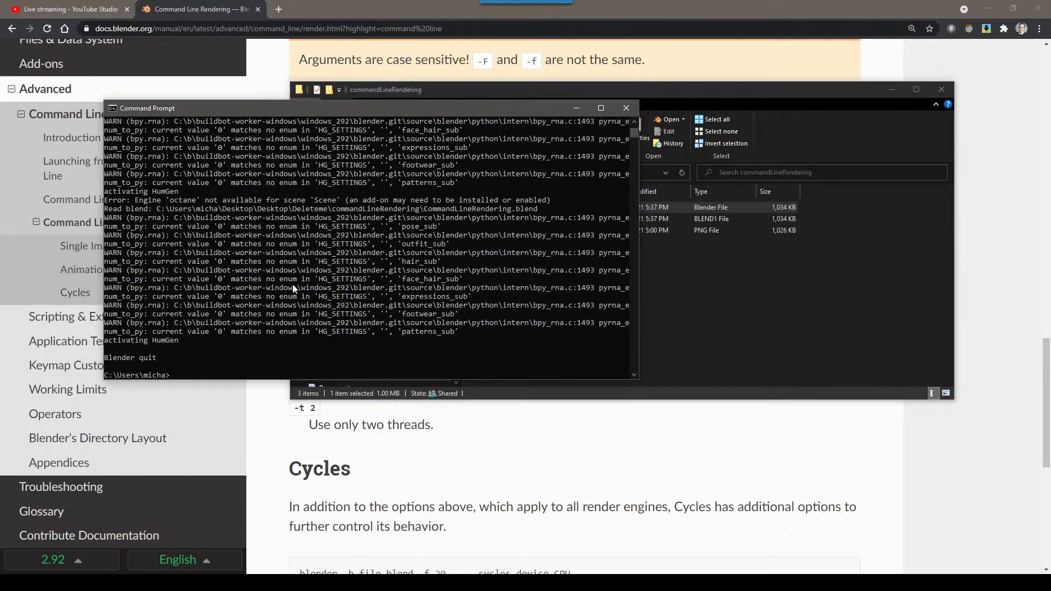
Rerun that command with -a appended to render frames 93–100, then return to Blender
scroll(277, 308, up, 15)
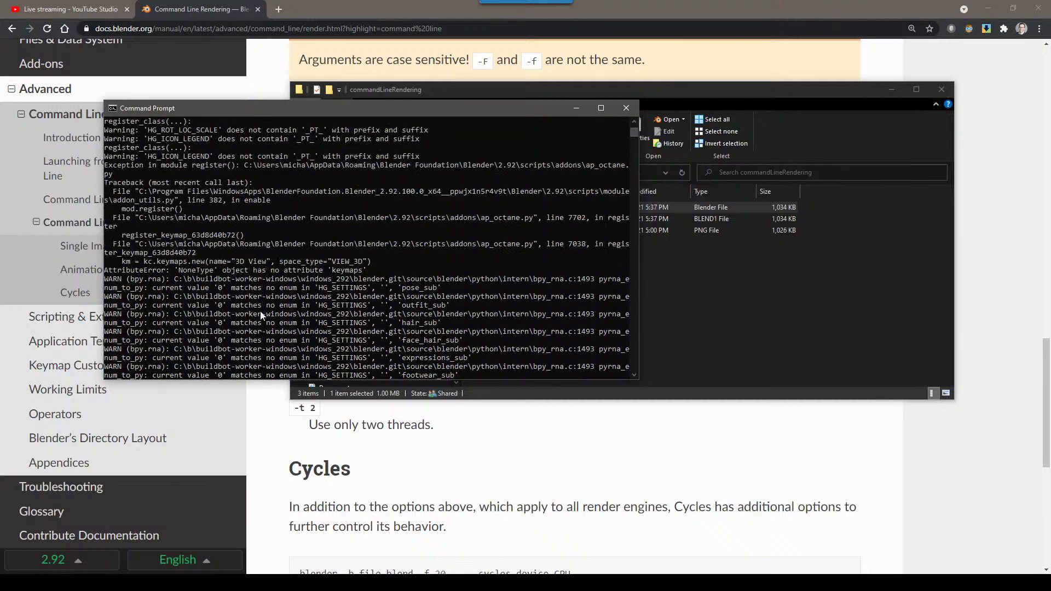
key(Up)
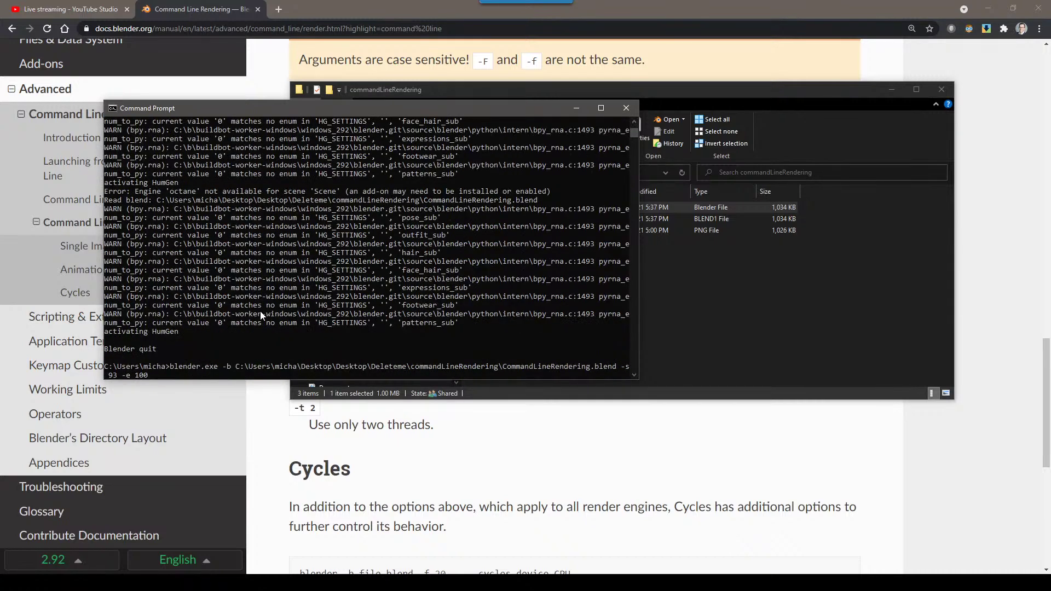
text(-a)
key(Return)
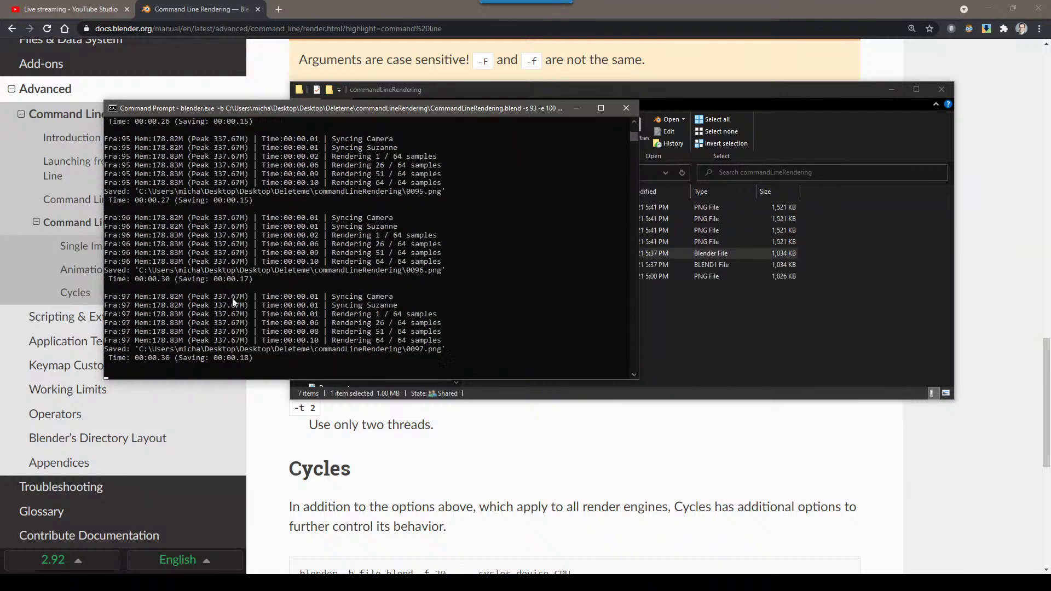
key(alt+Tab)
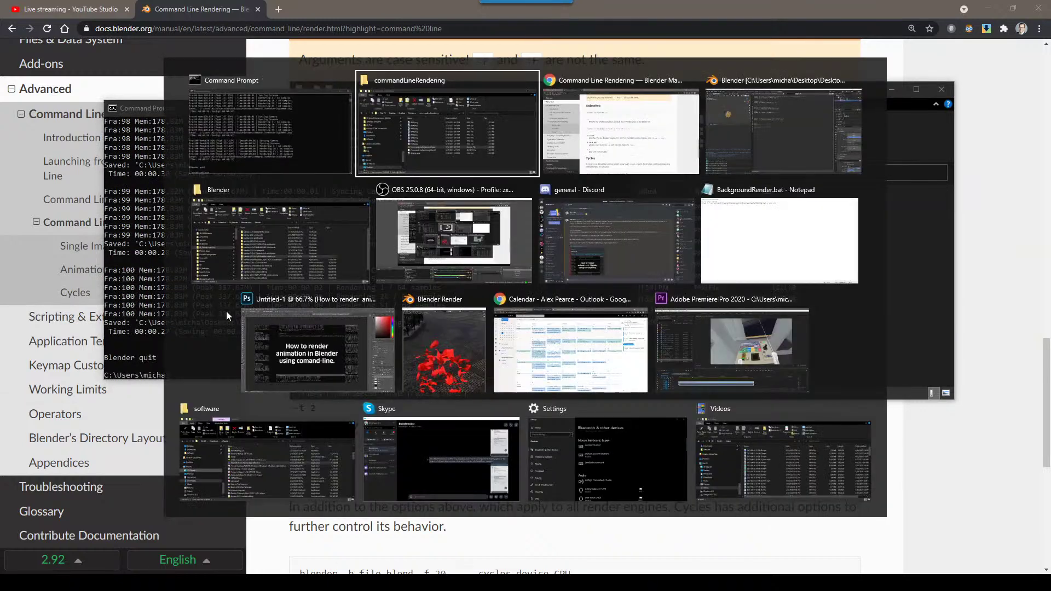
key(alt+Tab)
key(alt+Tab)
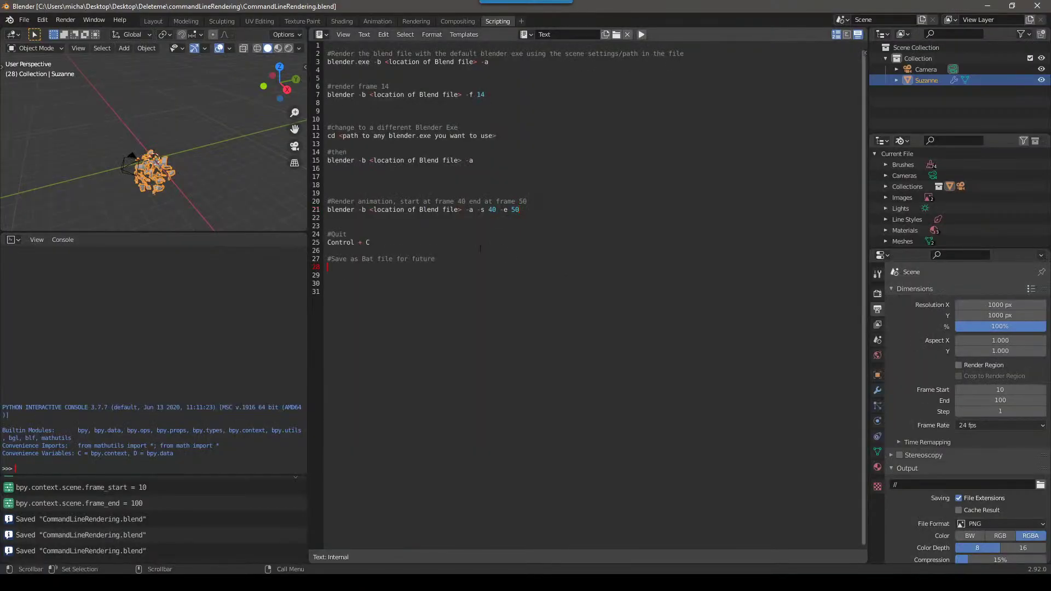
Move -a on note line 21 from before -s 40 -e 50 to the end of the command
click(474, 209)
key(BackSpace)
key(BackSpace)
key(BackSpace)
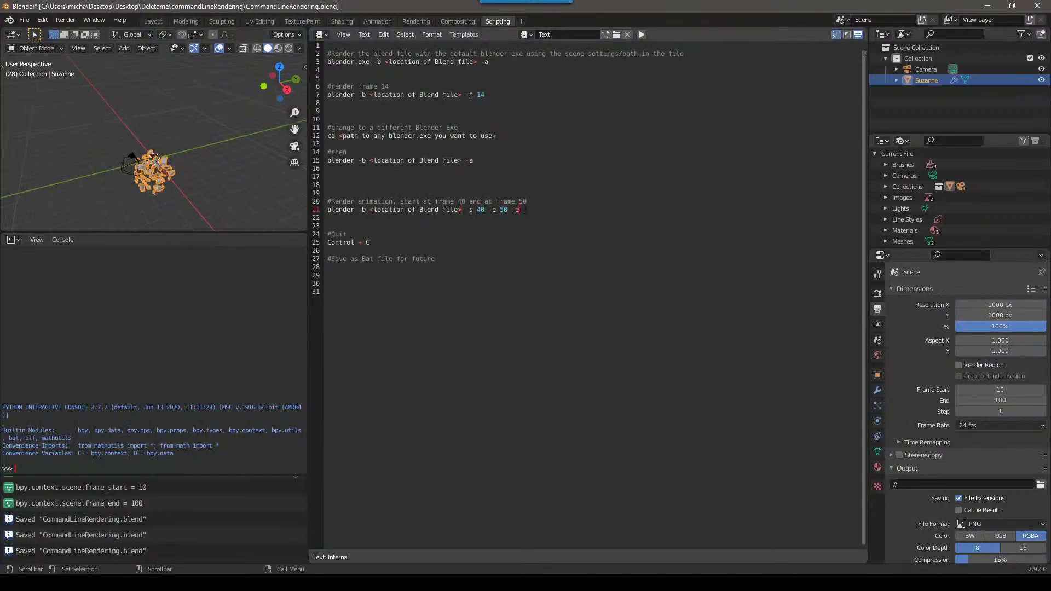
click(537, 242)
double_click(354, 209)
click(358, 210)
double_click(470, 210)
double_click(480, 210)
double_click(489, 211)
click(504, 210)
click(534, 219)
drag(524, 83, 358, 95)
click(358, 95)
key(alt+Tab)
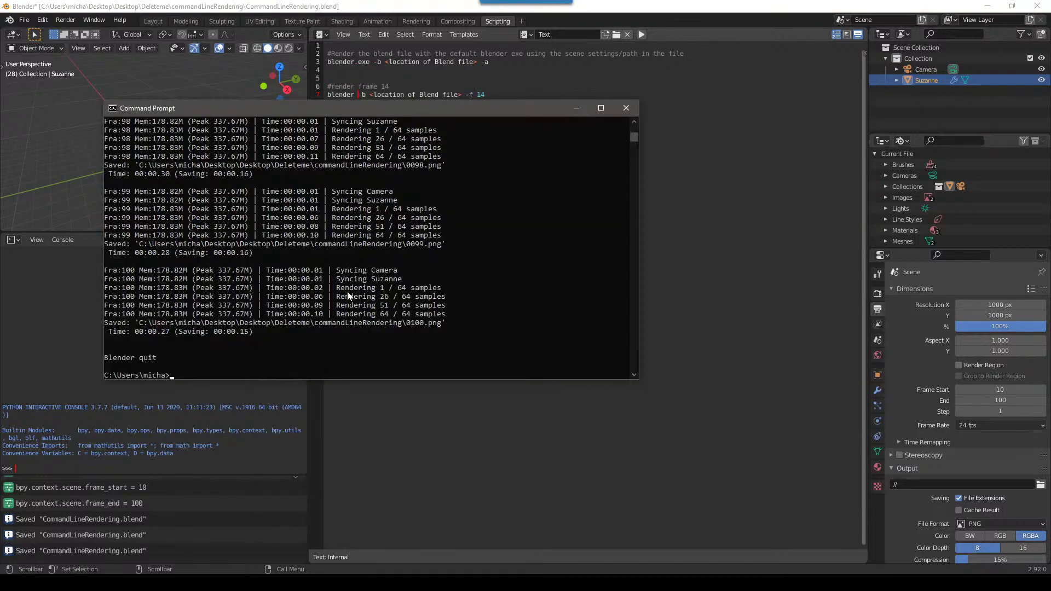
Render only frame 75 with blender.exe -b CommandLineRendering.blend -f 75
key(alt+Tab)
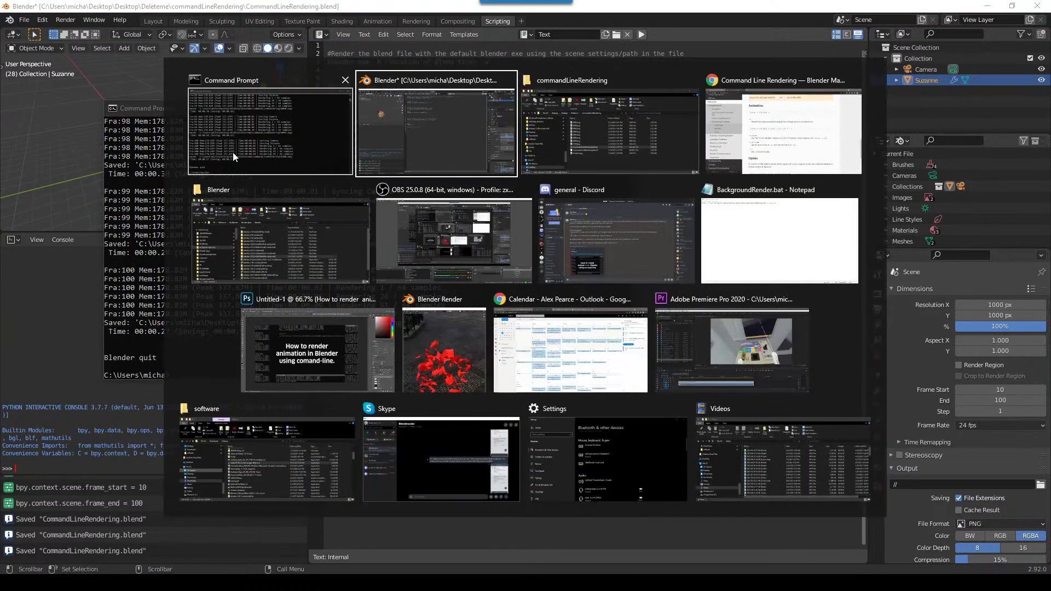
click(232, 152)
text(b)
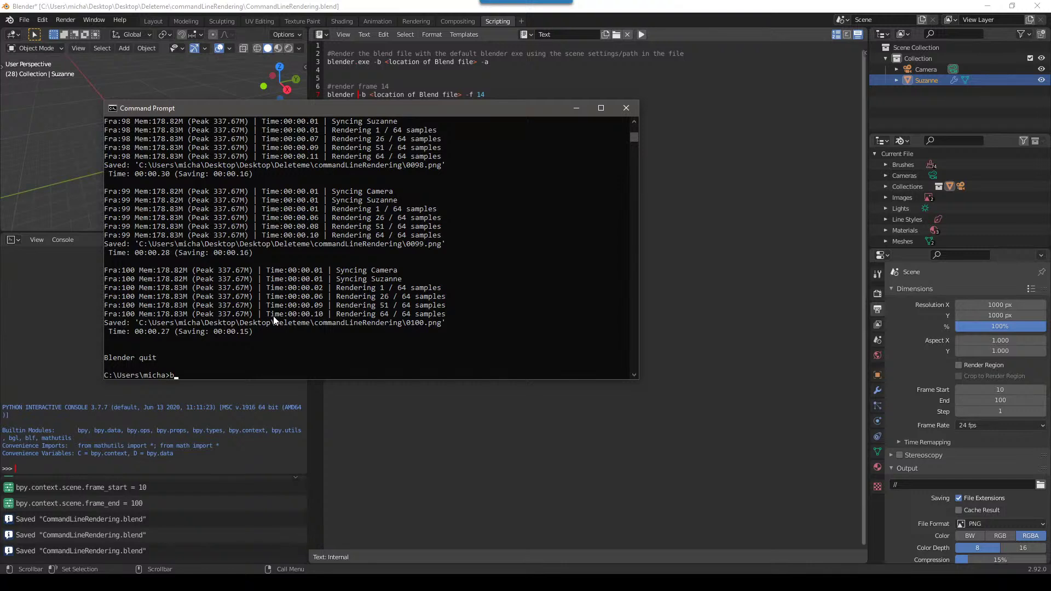
text(lender.exe -b)
key(alt+Tab)
key(alt+Tab)
drag(547, 299, 281, 275)
drag(277, 342, 277, 344)
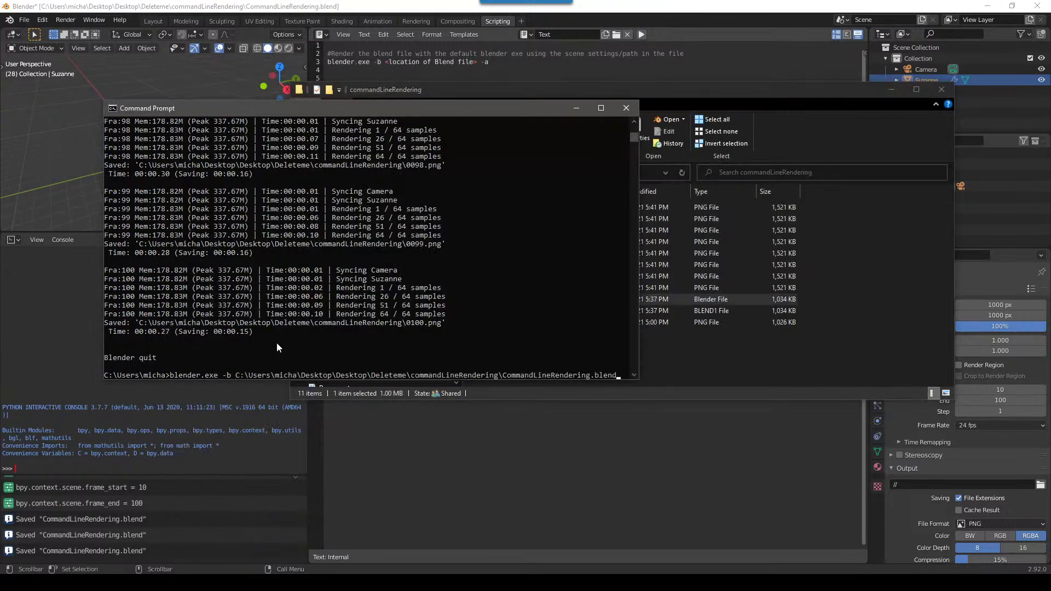
text(-f)
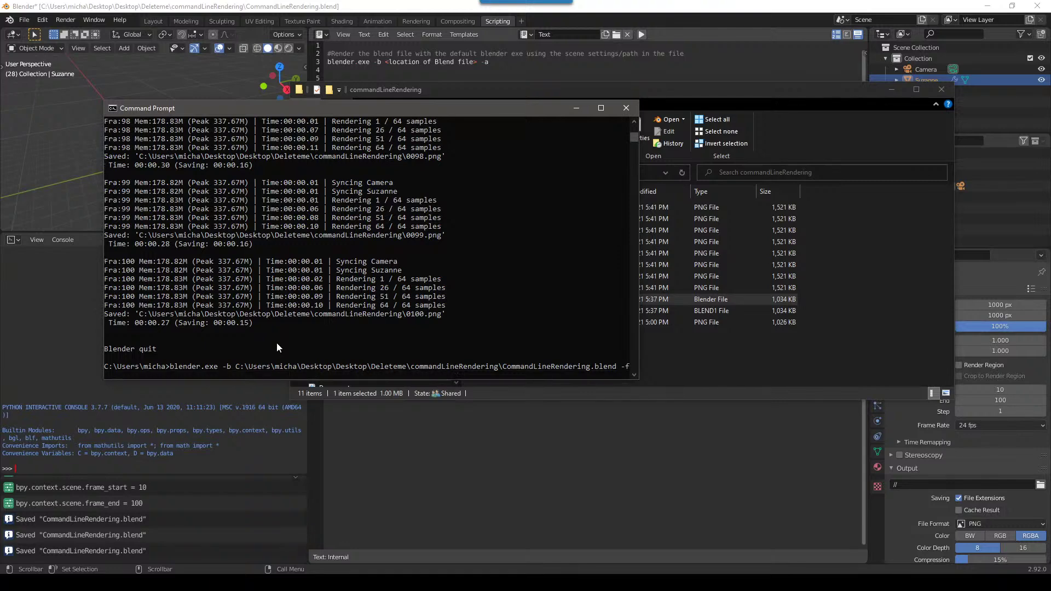
text( 75)
key(Return)
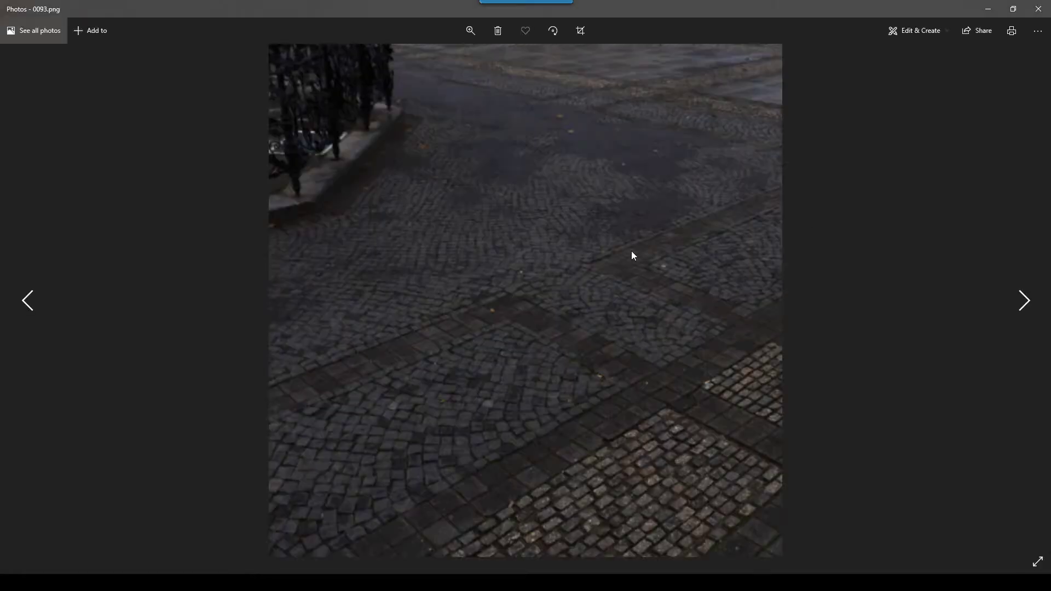
Step to the next rendered frame in Photos, then return to Blender's command-line rendering notes
click(1024, 300)
key(alt+Tab)
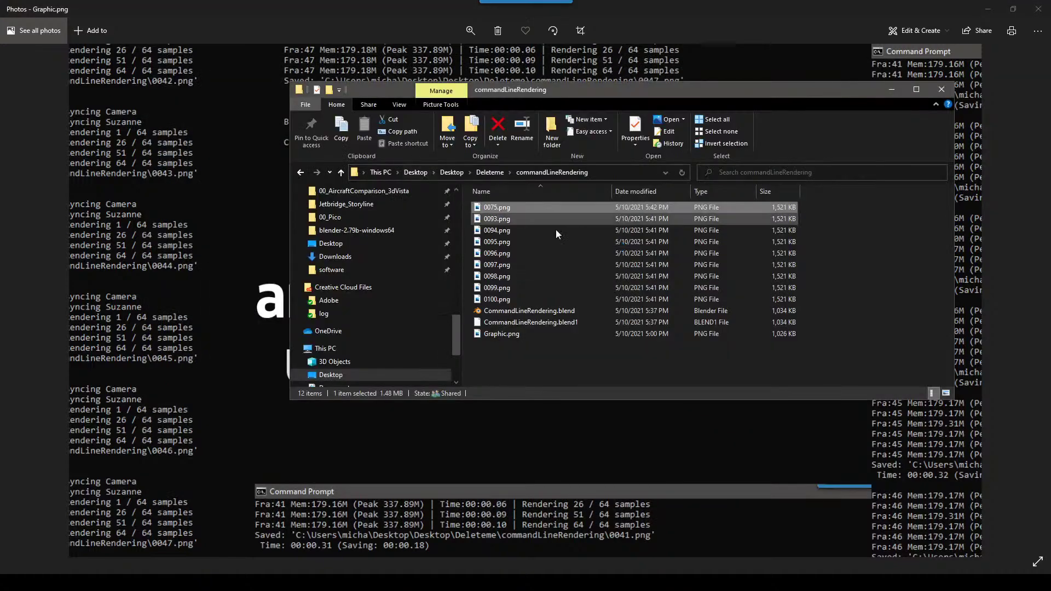
key(alt+Tab)
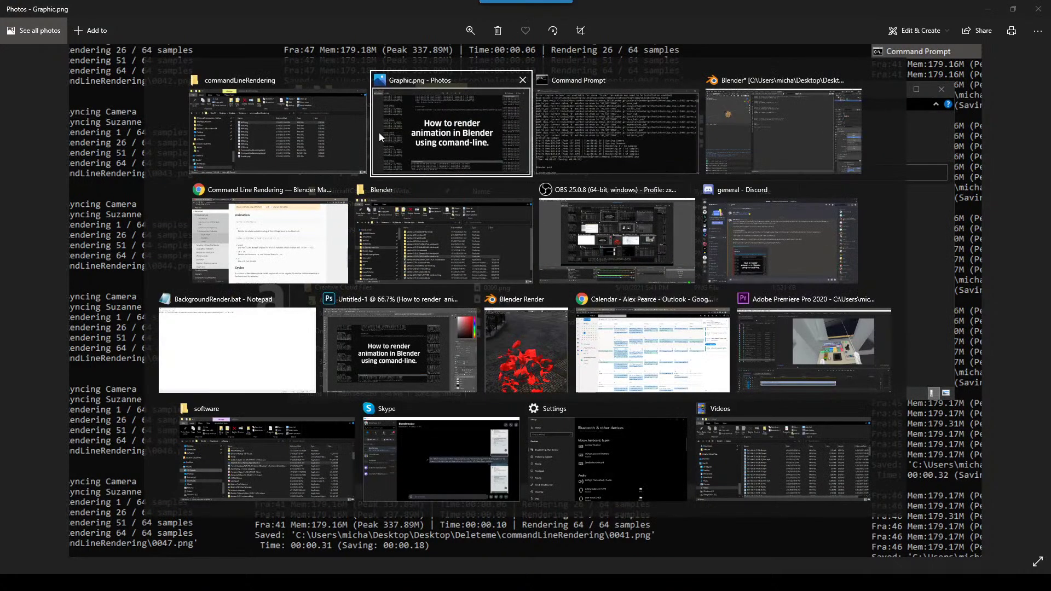
click(716, 127)
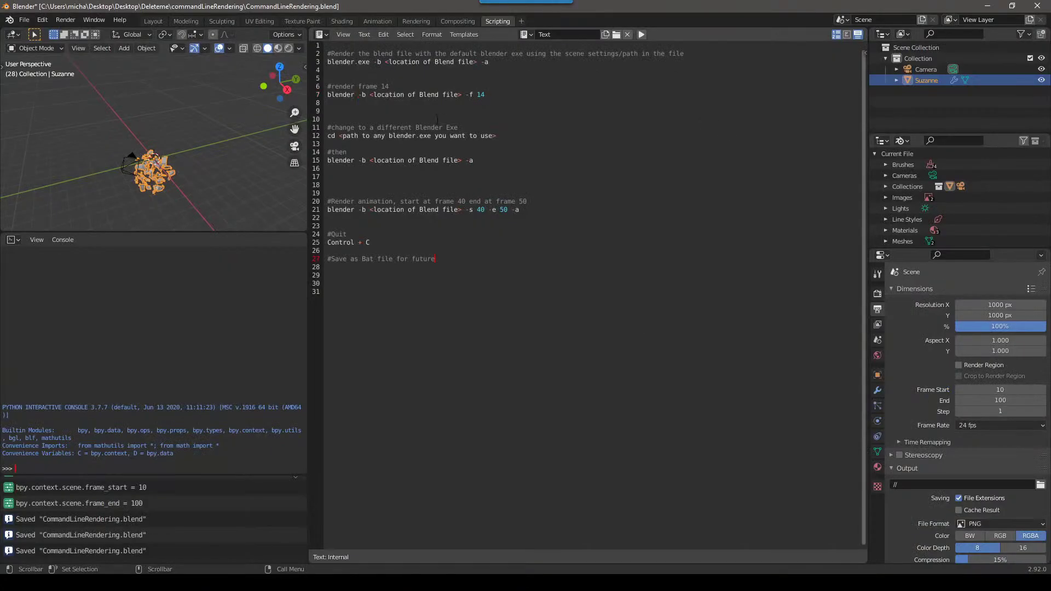
drag(497, 94, 399, 95)
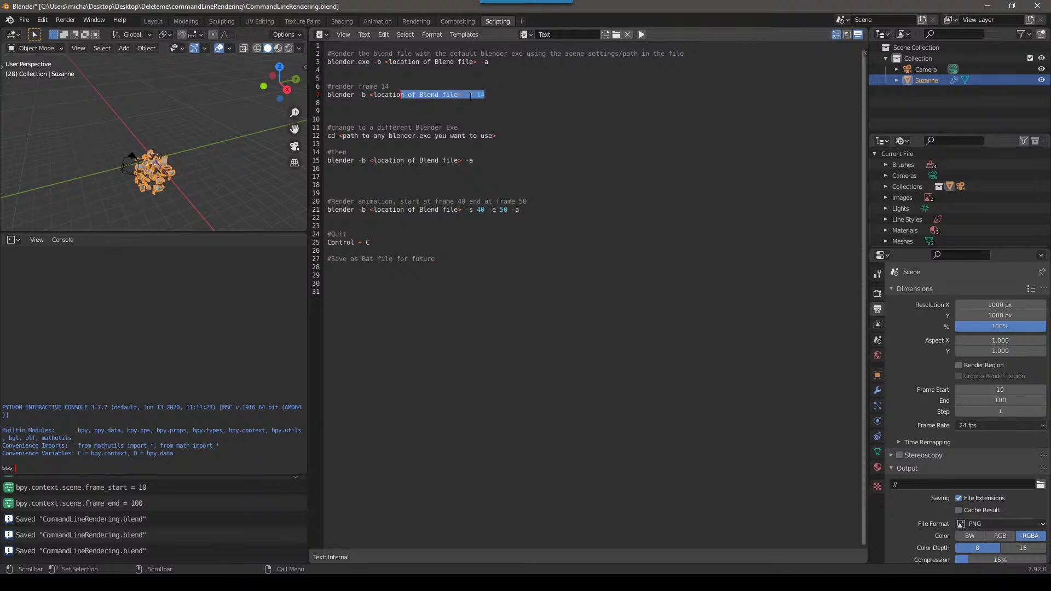
Search the Start menu for 'note' and launch a blank Notepad document
click(497, 108)
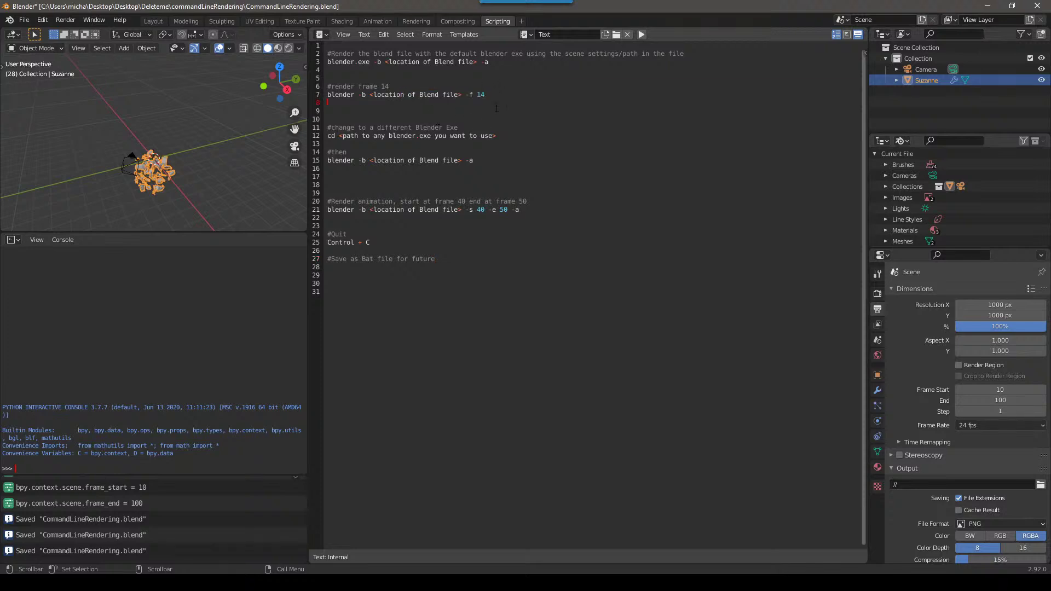
key(super)
text(ba)
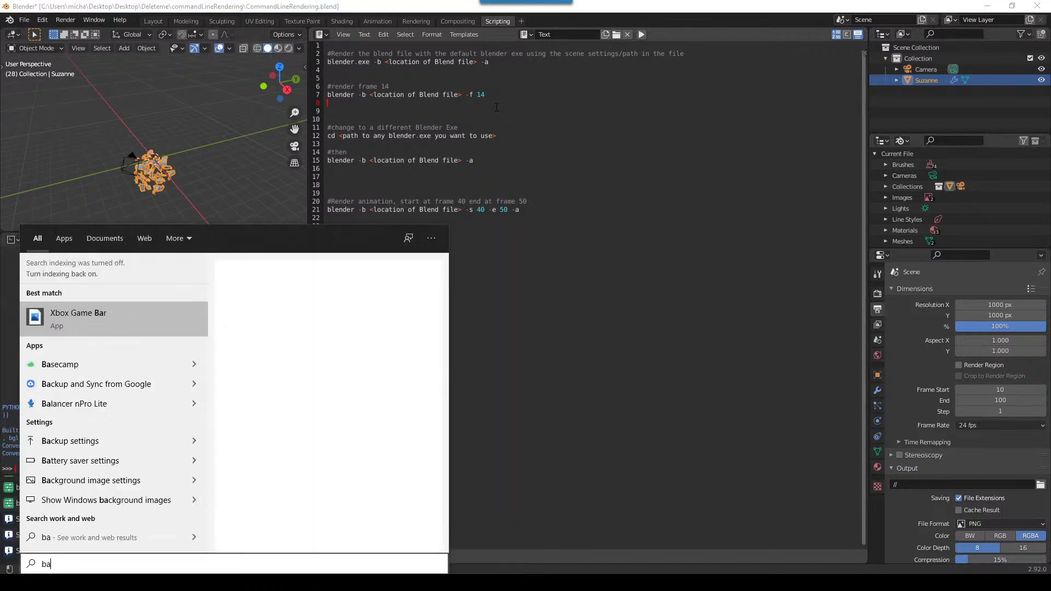
key(BackSpace)
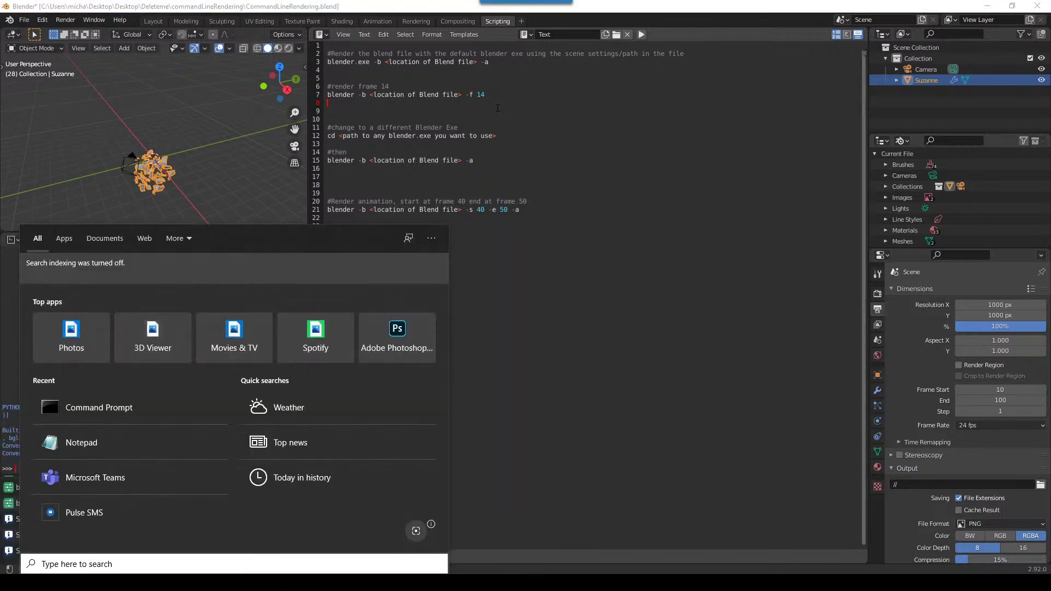
text(doc)
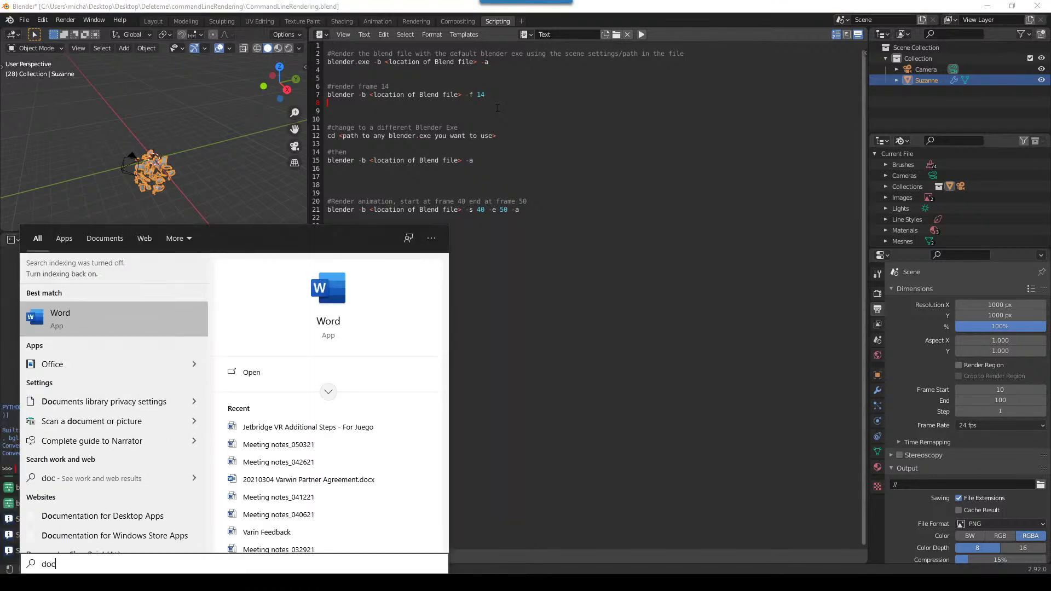
key(BackSpace)
key(BackSpace)
key(BackSpace)
text(note)
key(Return)
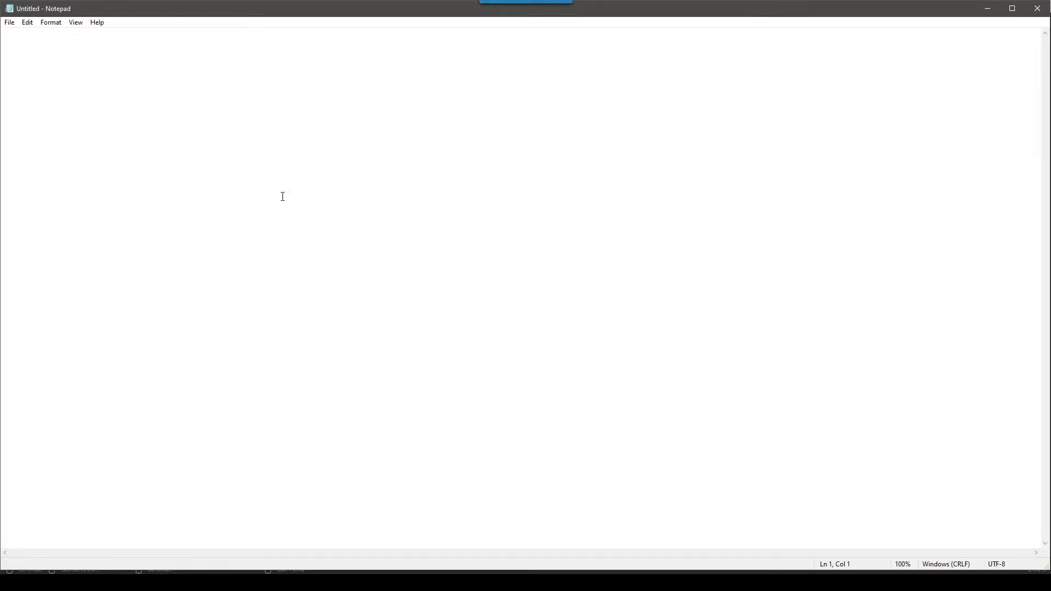
Recall the last render command, change it to -s 93 -e 100 -a, and copy it
key(super+Tab)
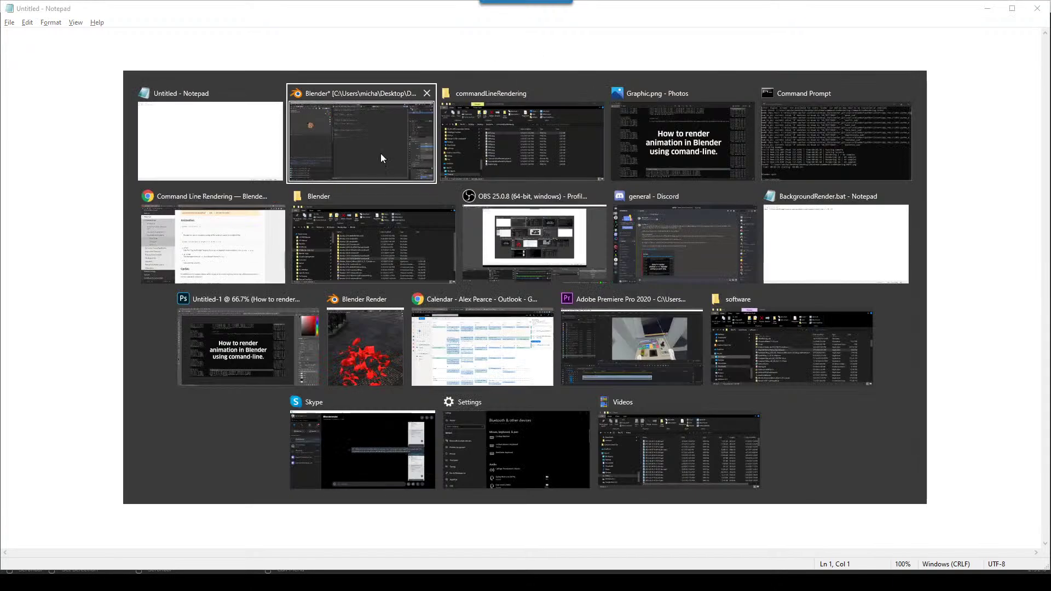
click(813, 145)
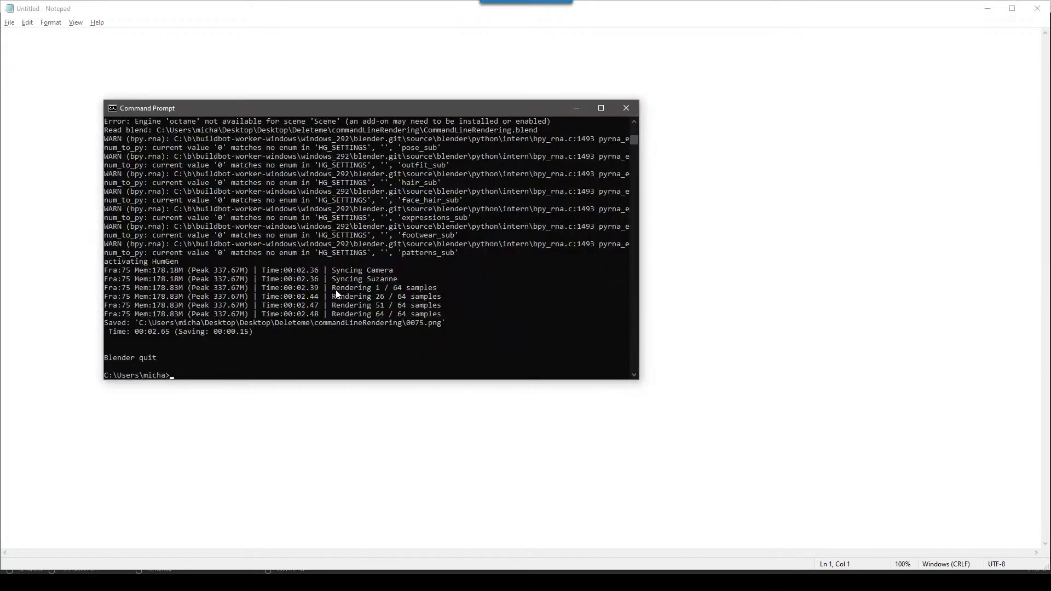
key(Up)
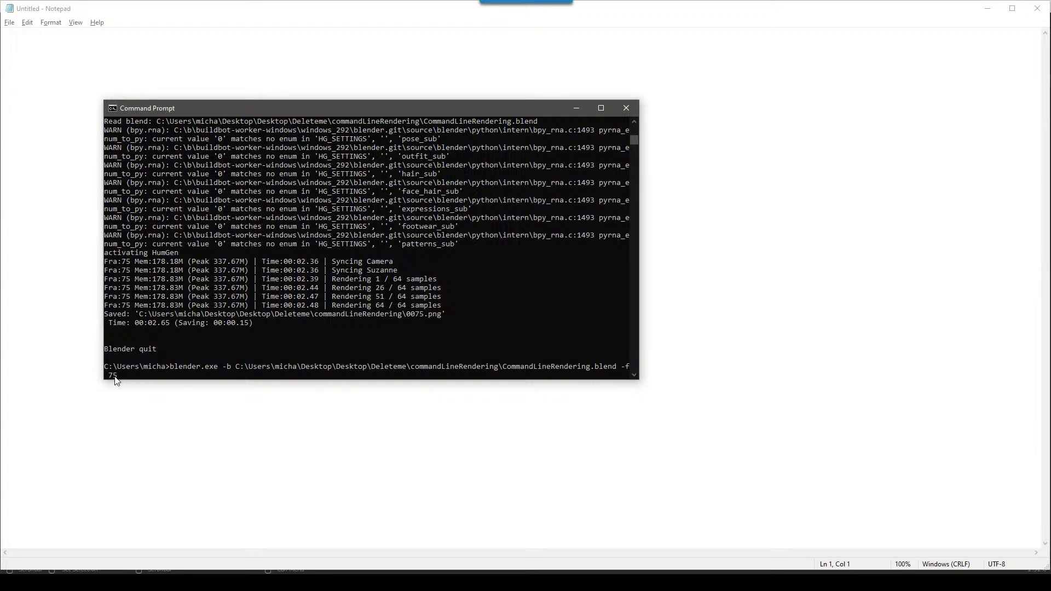
drag(117, 377, 148, 368)
click(149, 368)
key(BackSpace)
key(BackSpace)
key(BackSpace)
key(BackSpace)
text(s 93 -e 100 a)
mouse_move(164, 376)
mouse_down()
mouse_move(217, 368)
mouse_move(171, 368)
mouse_up()
key(ctrl+c)
Paste the command into Notepad and set the frame range to -s 1 -e 150 -a
click(208, 435)
key(ctrl+v)
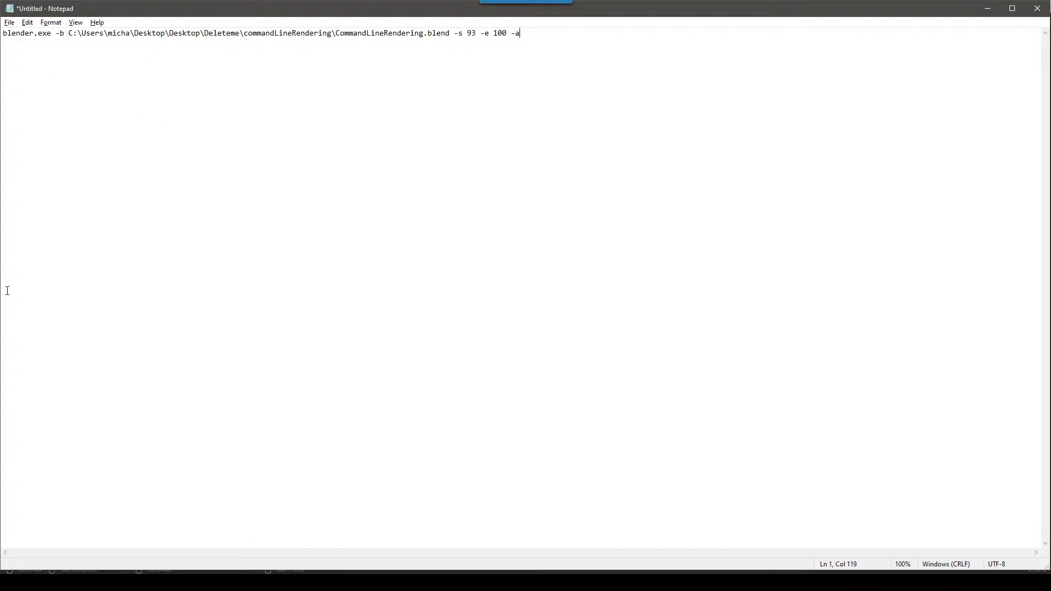
click(126, 34)
click(476, 34)
key(BackSpace)
key(BackSpace)
text(1)
click(502, 34)
key(BackSpace)
key(BackSpace)
text(50 -a)
key(ctrl+s)
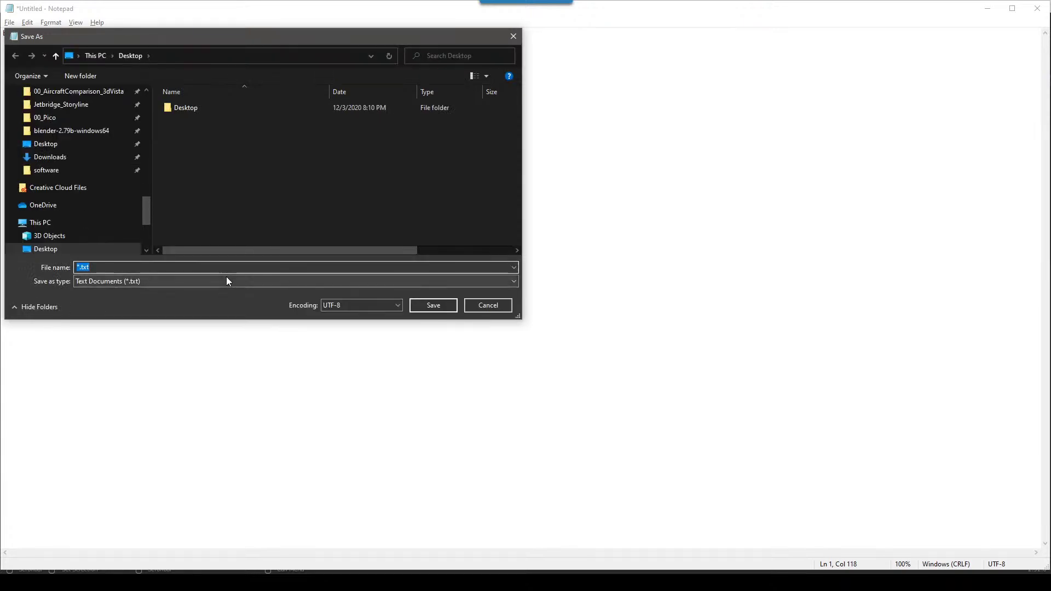
Save the Notepad command on the Desktop as CommandLineTest.bat
text(CommandLineT)
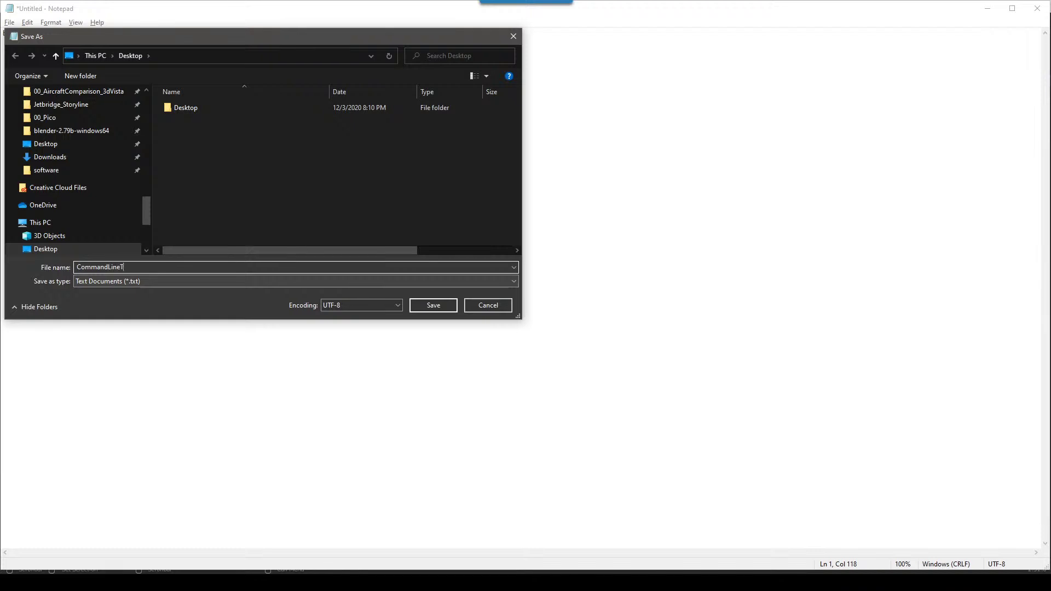
text(est)
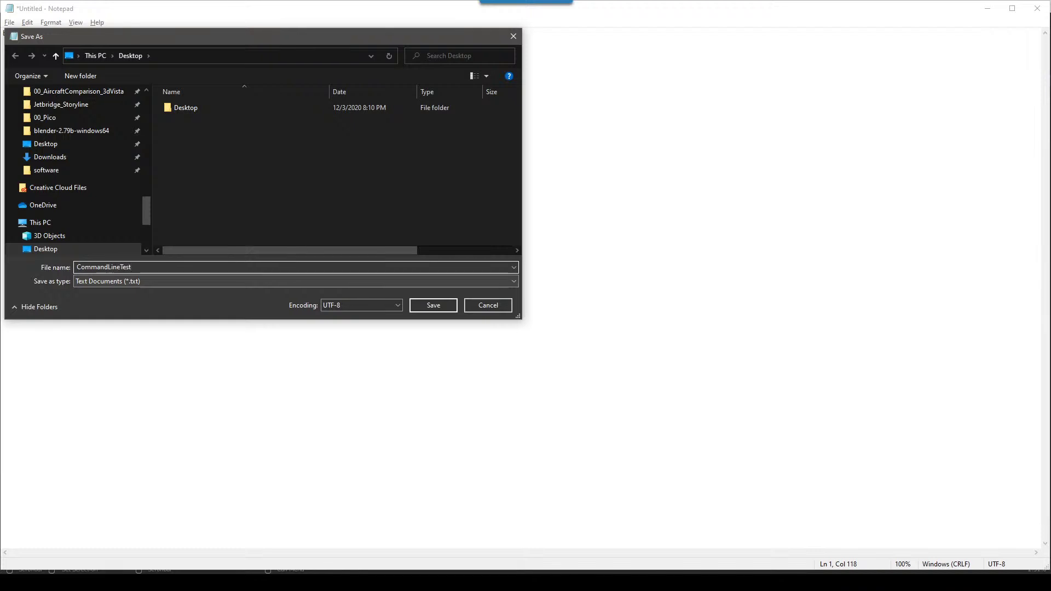
text(.bat)
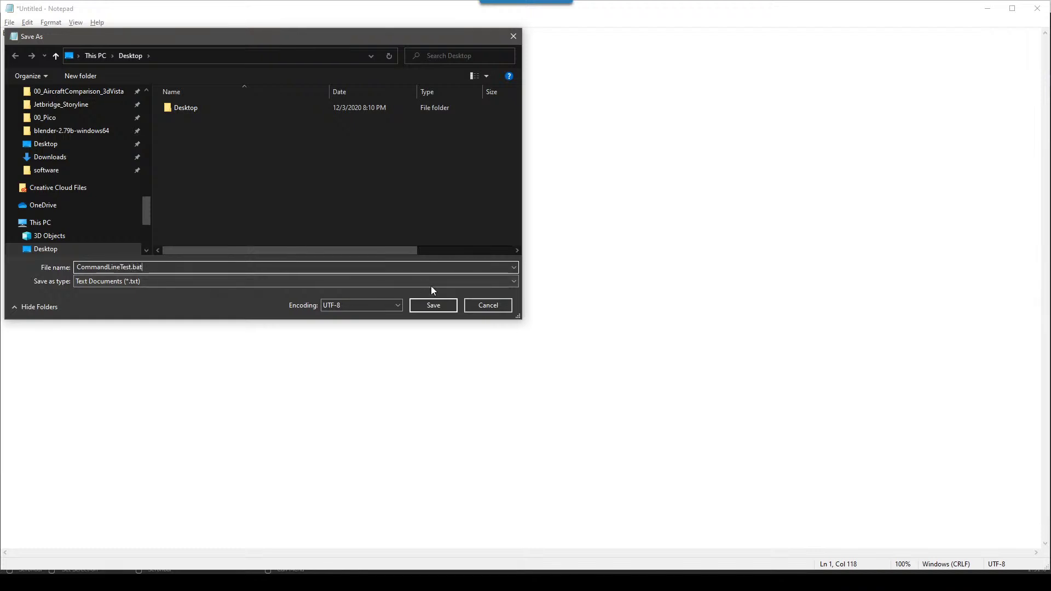
click(431, 306)
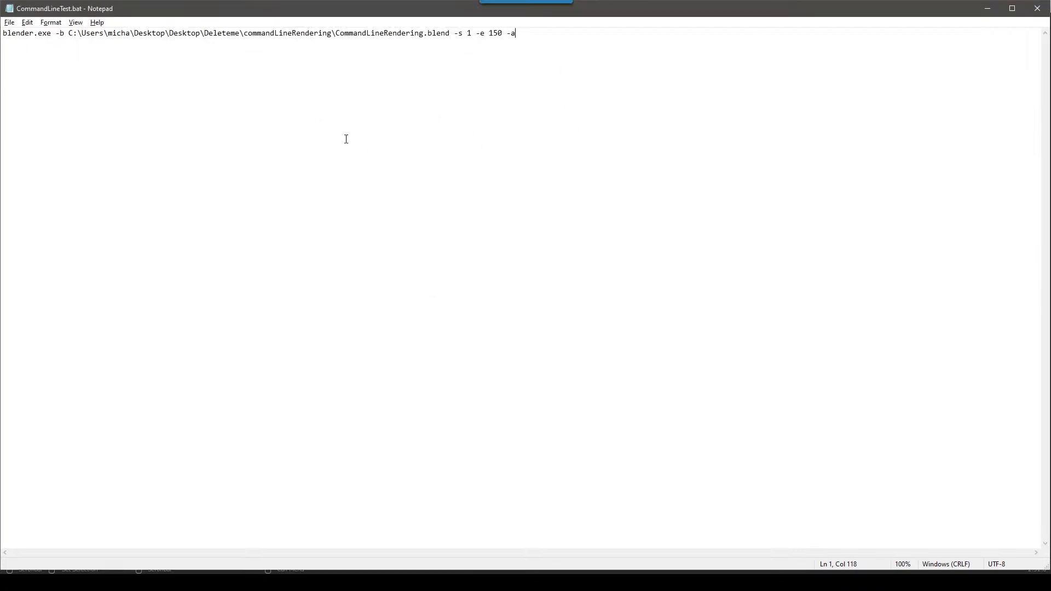
Close Notepad and run CommandLineTest.bat from the desktop to start rendering
key(alt+F4)
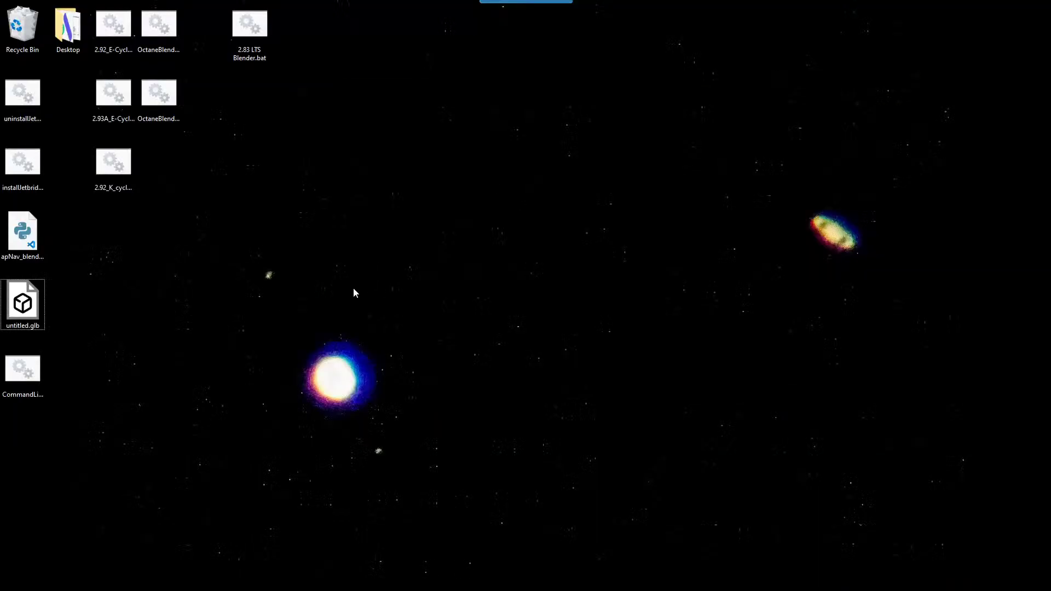
click(37, 373)
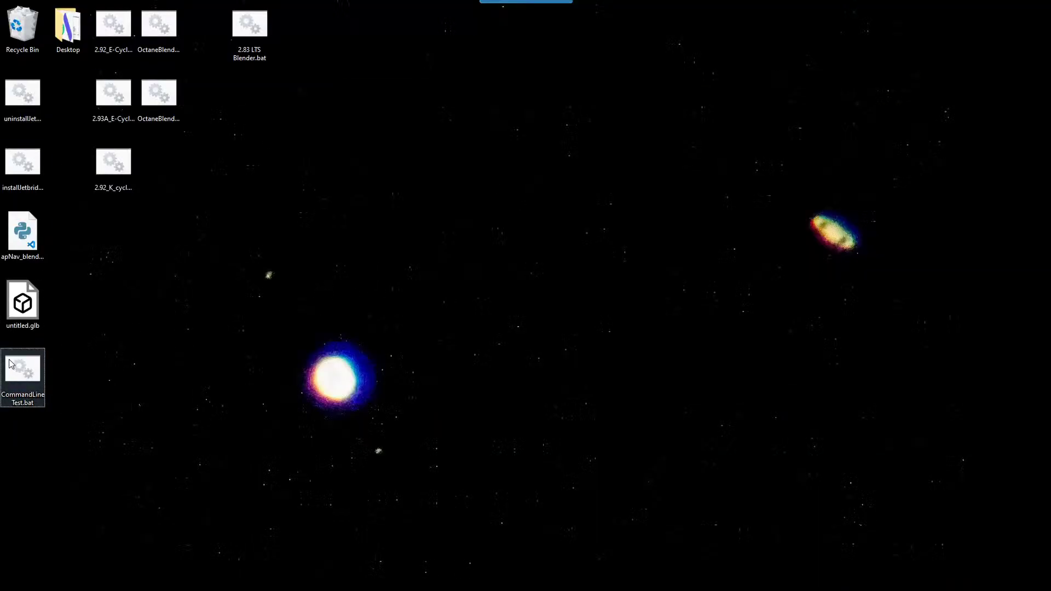
double_click(27, 370)
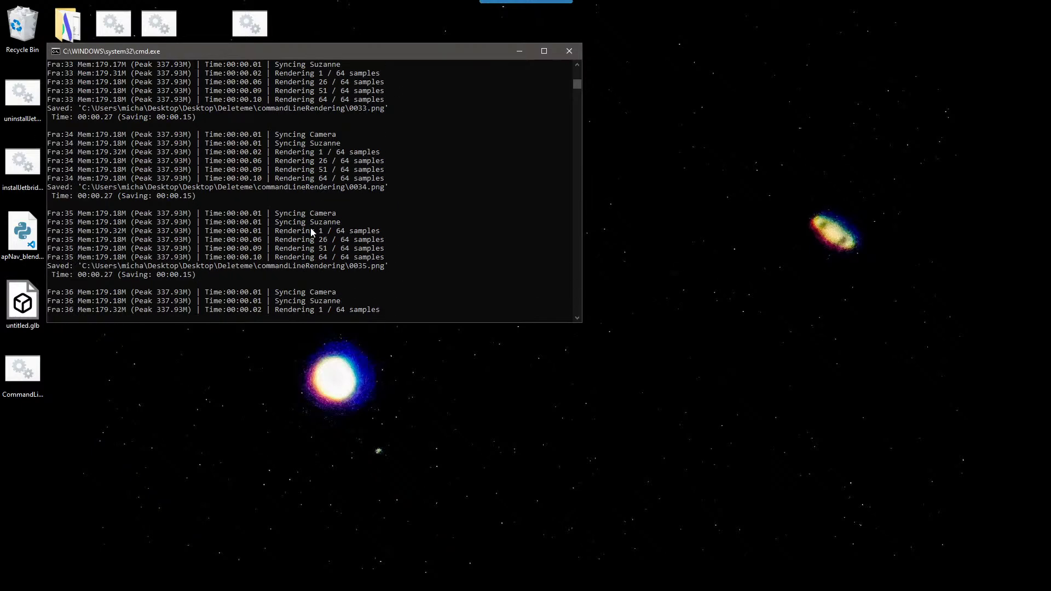
Duplicate CommandLineTest.bat on the desktop and rename the copy CommandLineTest_2.bat
click(18, 379)
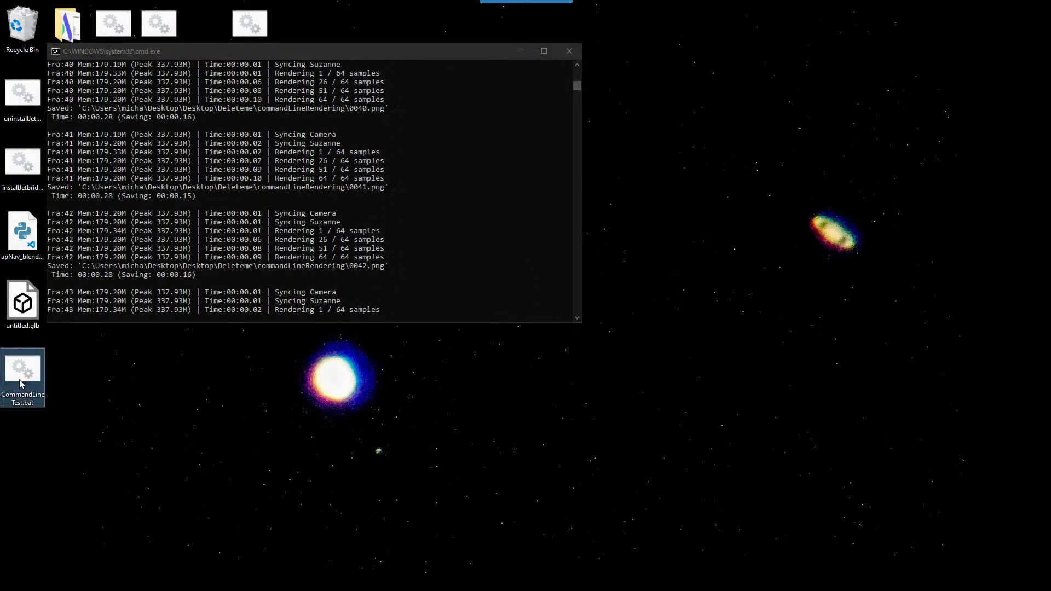
key(ctrl+c)
key(ctrl+v)
click(35, 472)
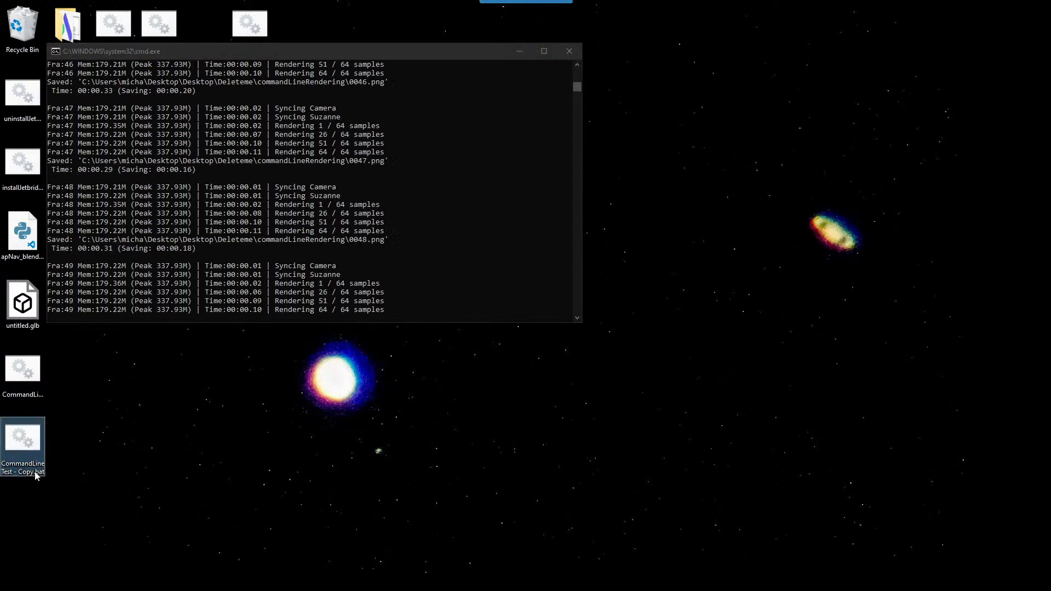
click(24, 474)
click(27, 472)
key(BackSpace)
key(Delete)
key(Delete)
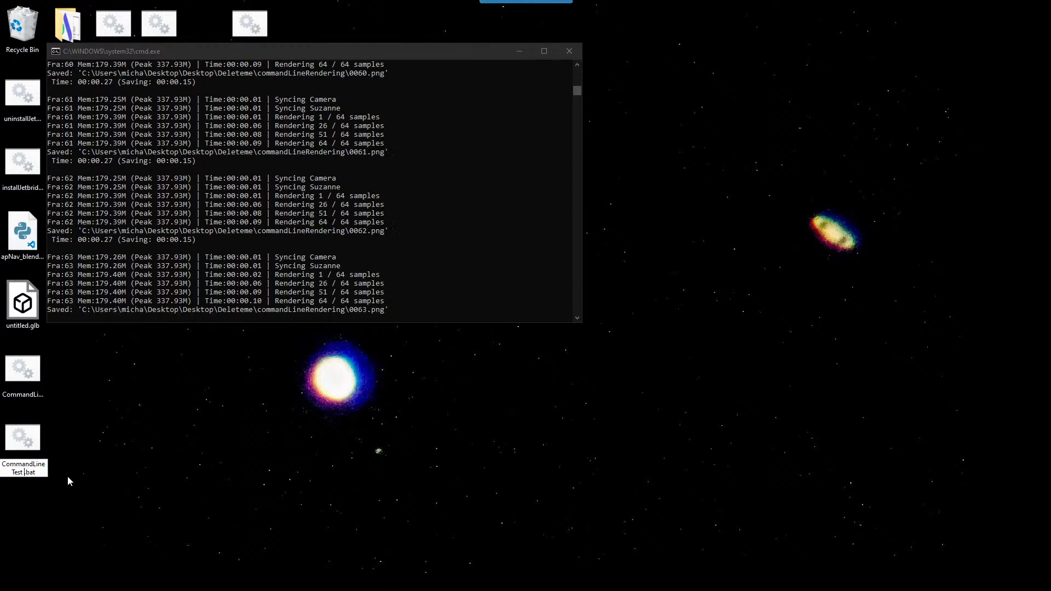
key(BackSpace)
key(BackSpace)
key(BackSpace)
key(BackSpace)
text(_)
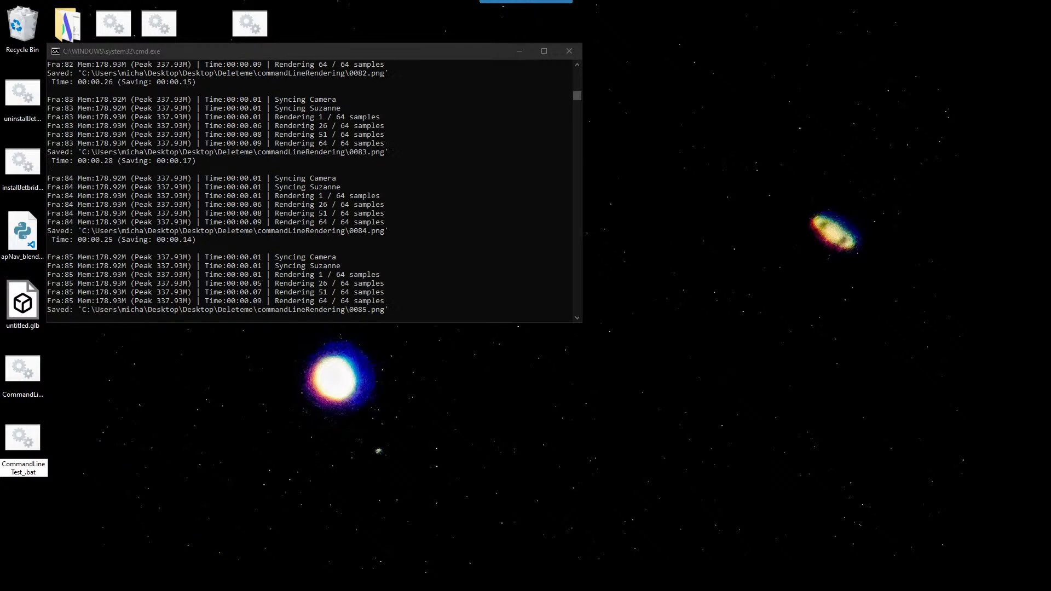
text(2)
key(Return)
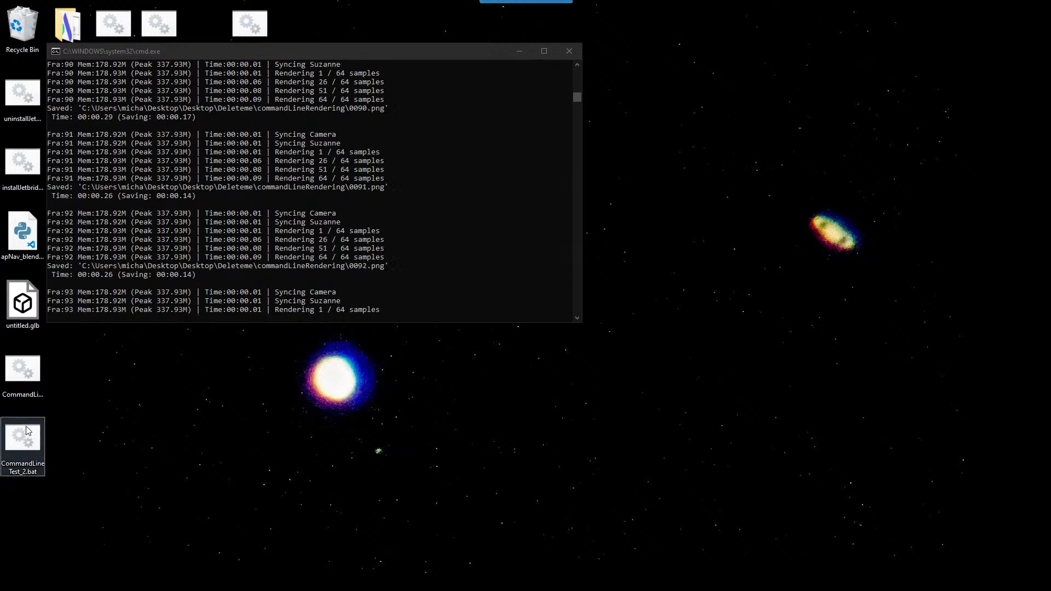
Edit CommandLineTest_2.bat to render frames 151 to 200, then save and close it
right_click(26, 430)
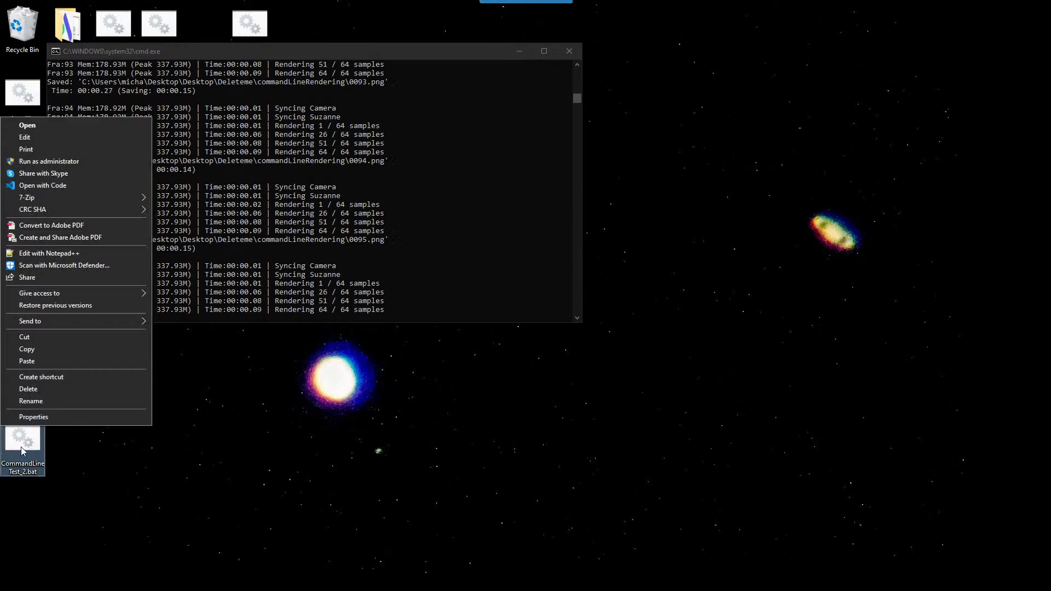
click(37, 141)
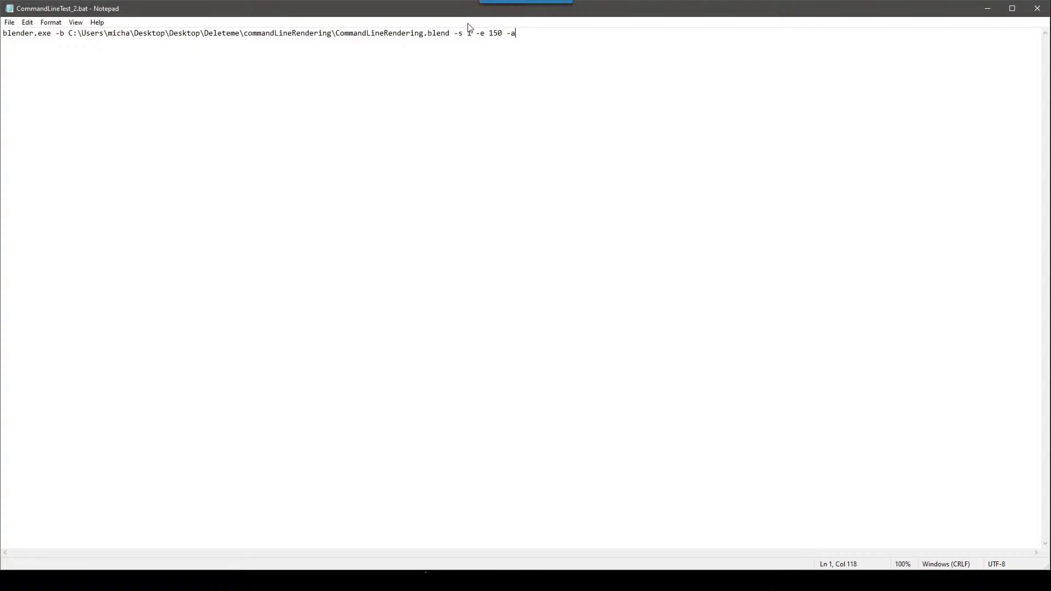
key(BackSpace)
text(151 -e 2)
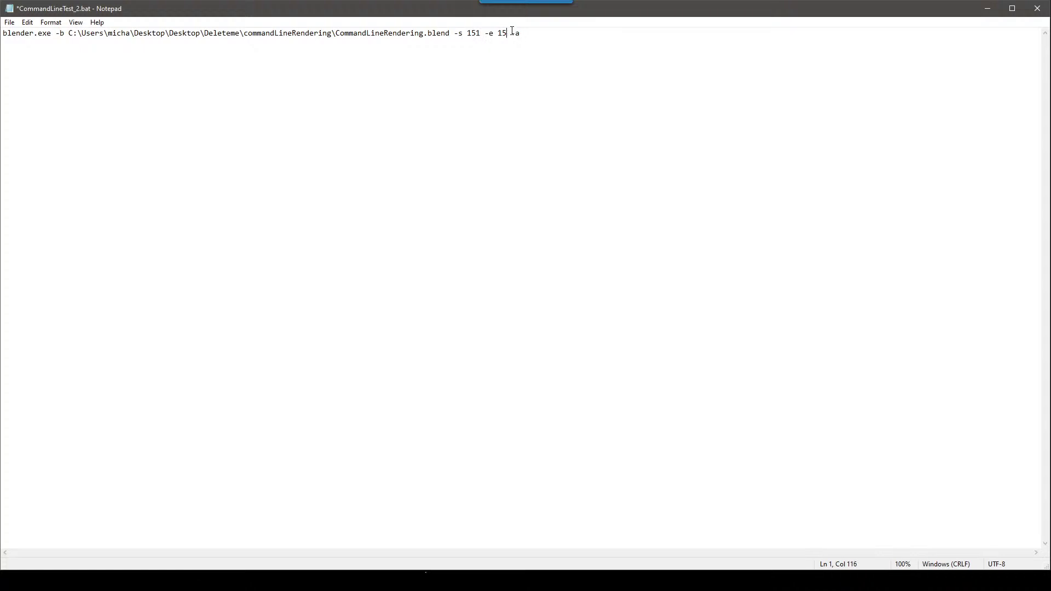
text(00)
key(ctrl+s)
click(1037, 8)
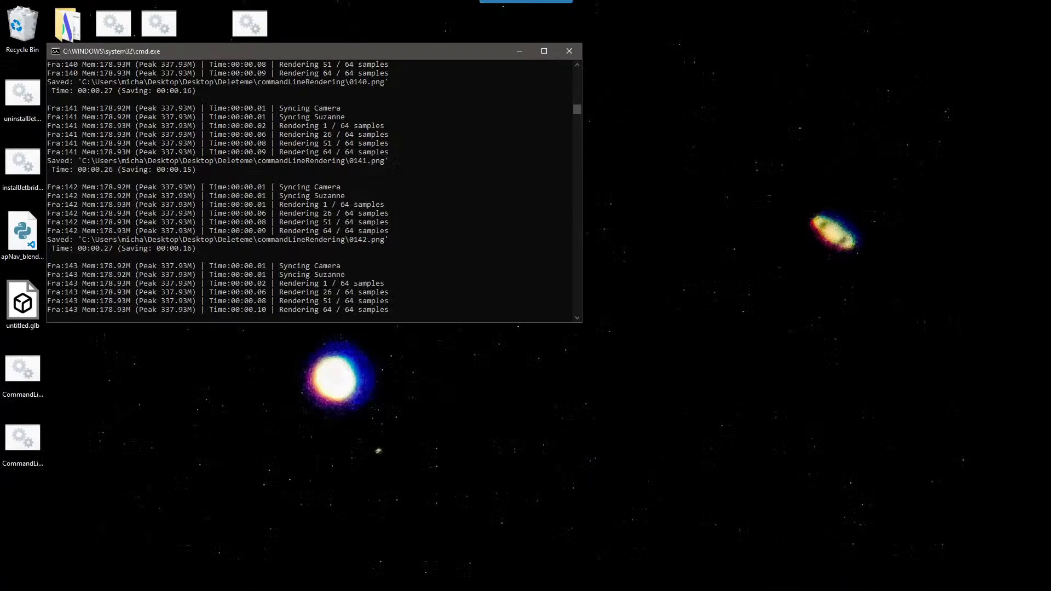
Run CommandLineTest_2.bat from the desktop, then switch back to the Blender window
click(28, 398)
click(24, 442)
double_click(39, 438)
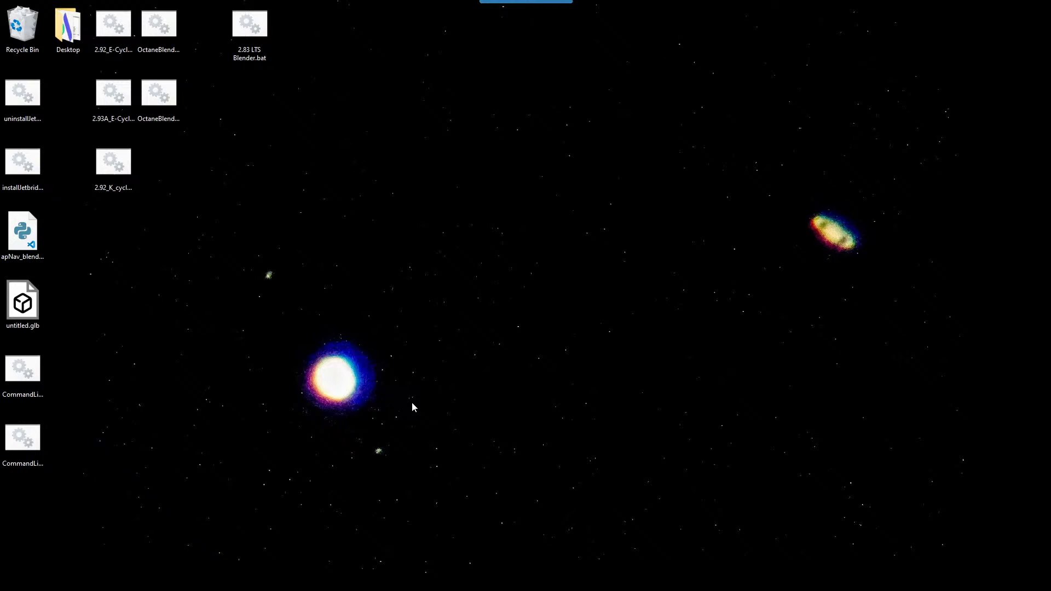
key(alt+Tab)
click(500, 149)
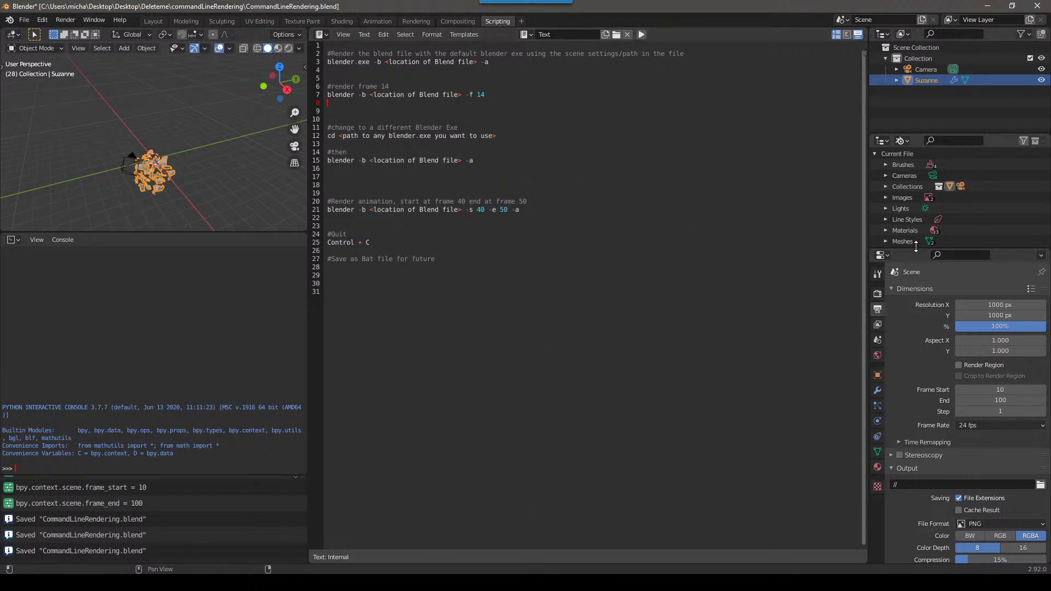
Enlarge the Properties editor, show the render settings, and scrub the timeline back to frame 30
drag(917, 256, 917, 207)
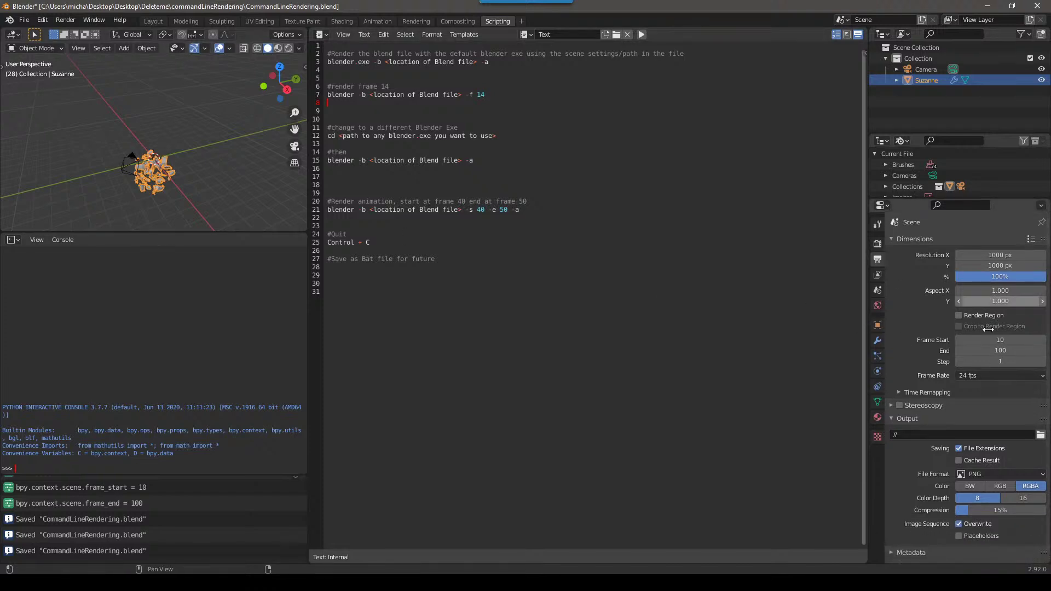
drag(868, 180, 676, 181)
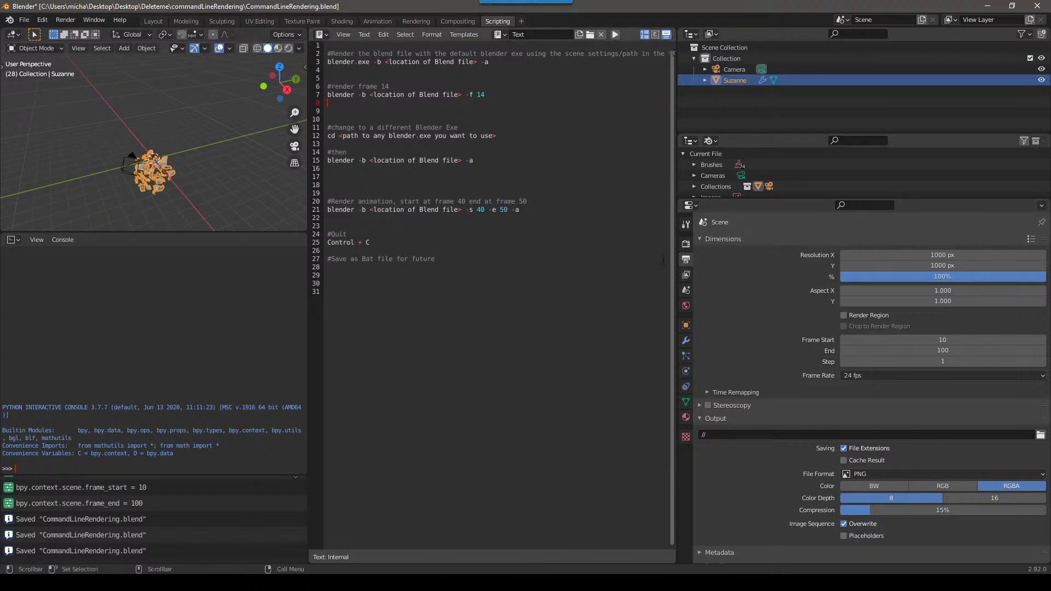
click(685, 244)
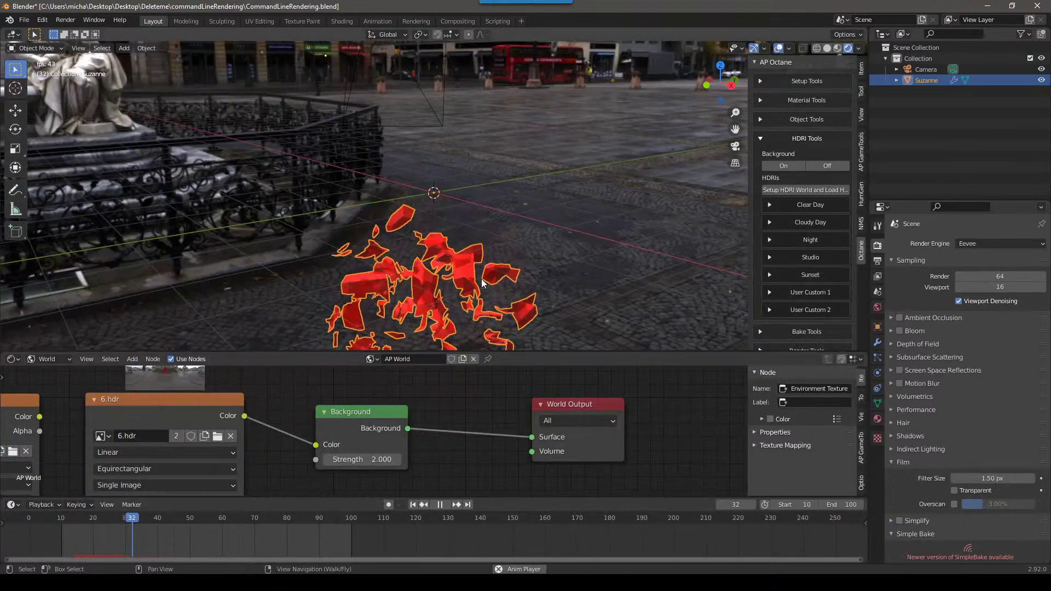
mouse_move(132, 518)
mouse_down()
mouse_move(99, 518)
mouse_move(126, 517)
mouse_up()
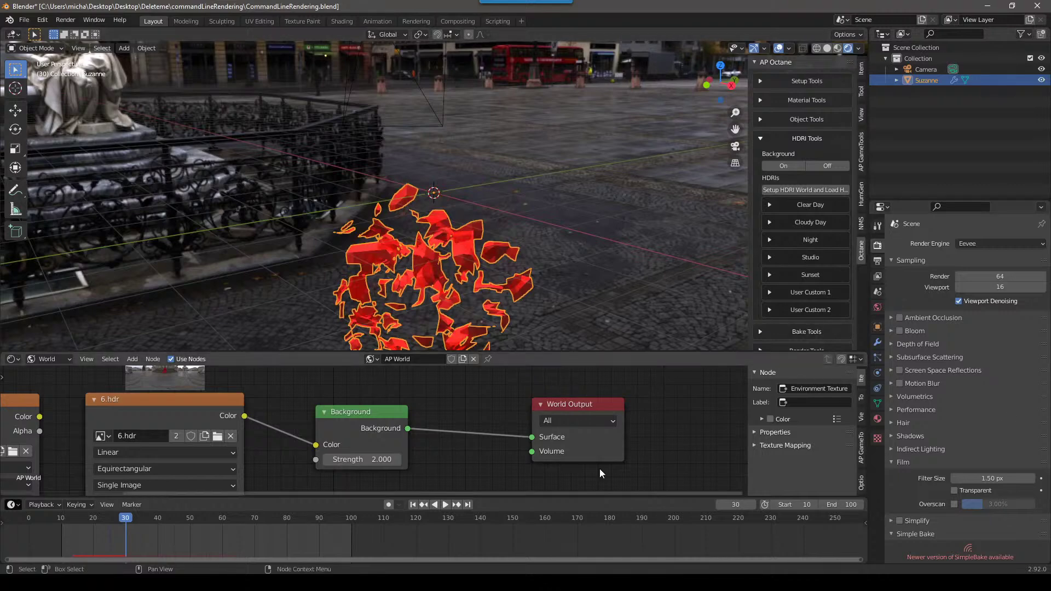
In the Output properties, set Frame Start to 1 and End to 50
click(878, 262)
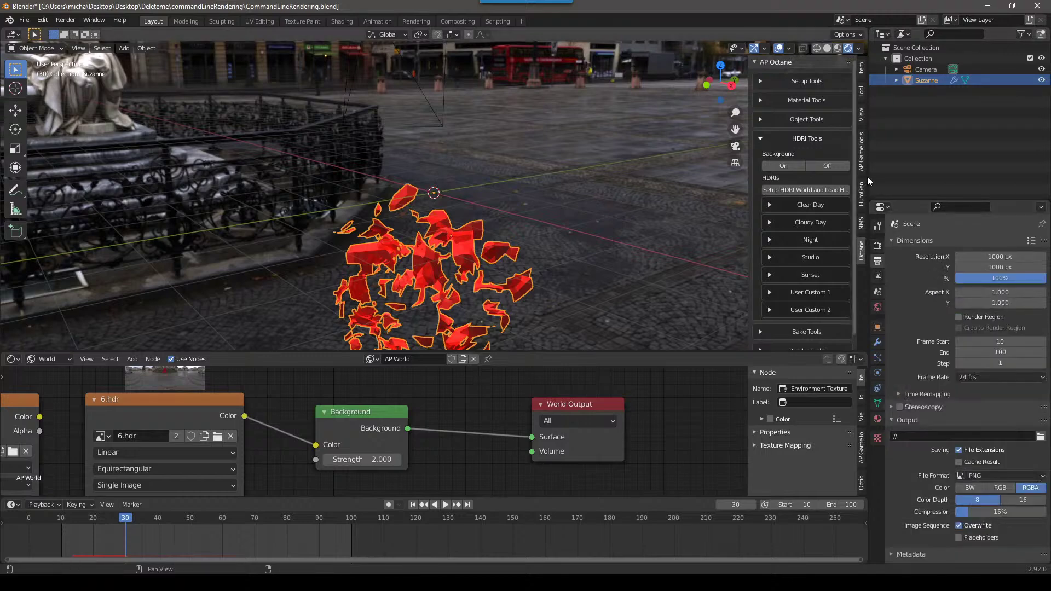
drag(866, 176, 719, 171)
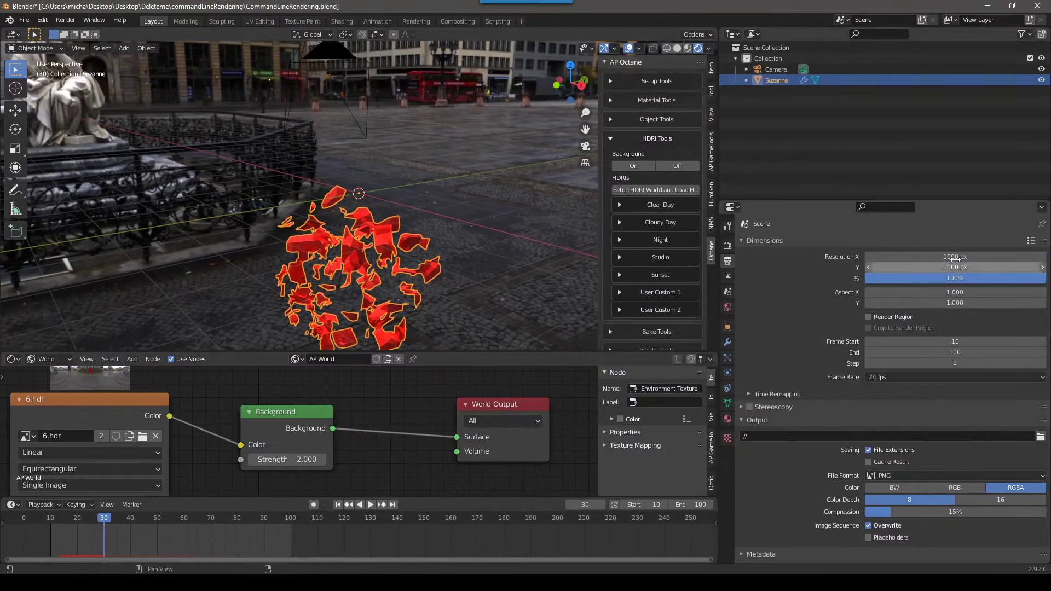
click(930, 342)
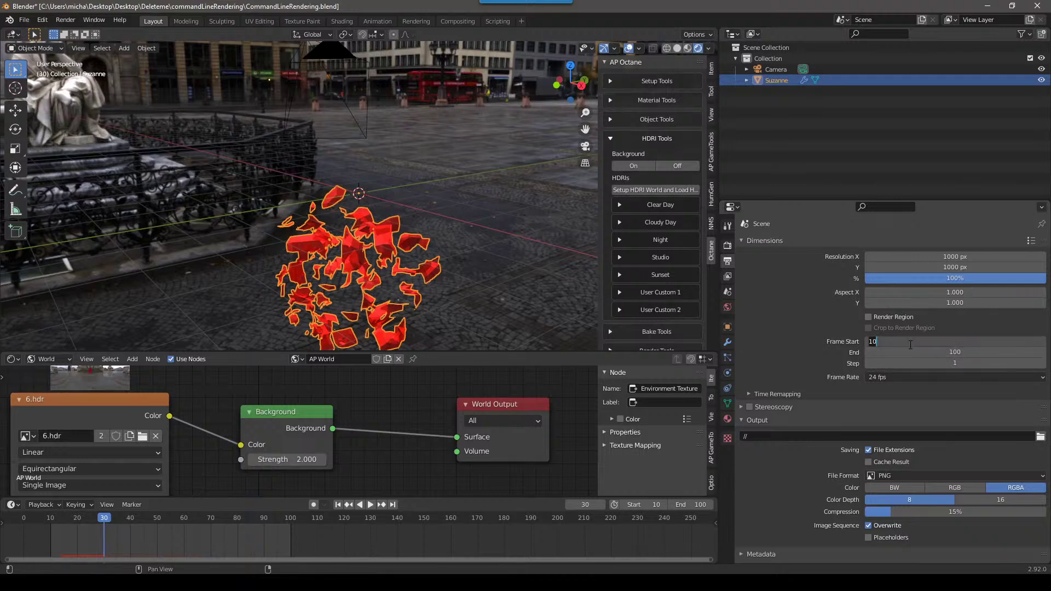
key(Return)
click(978, 352)
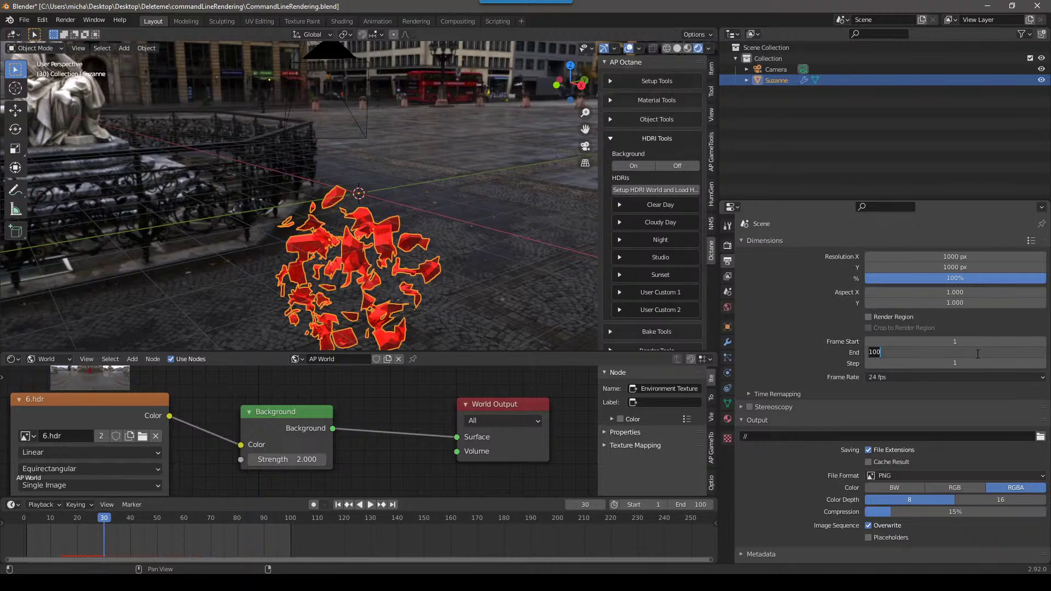
text(50)
key(Return)
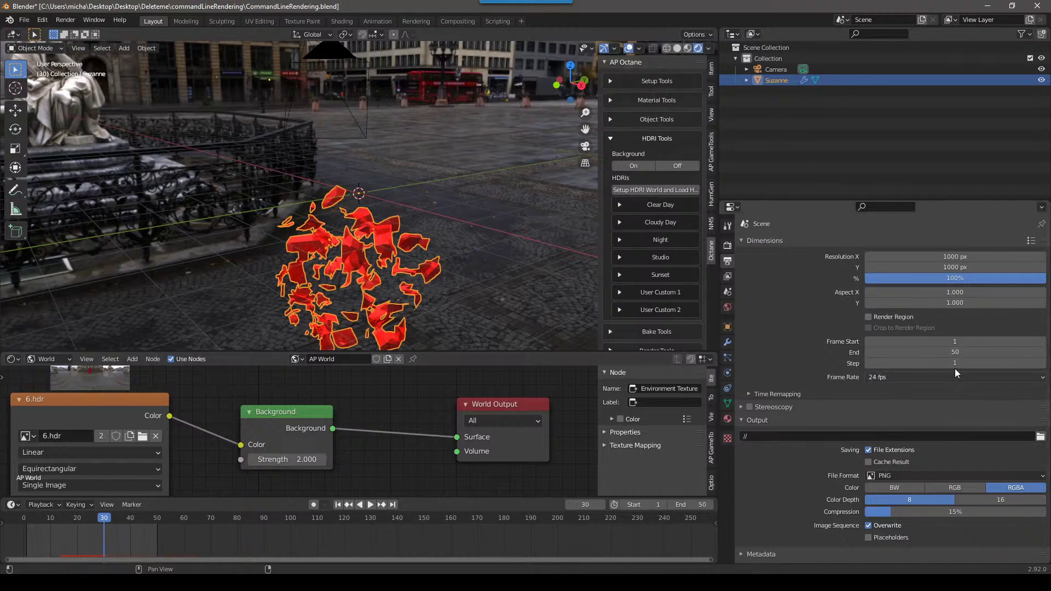
click(752, 439)
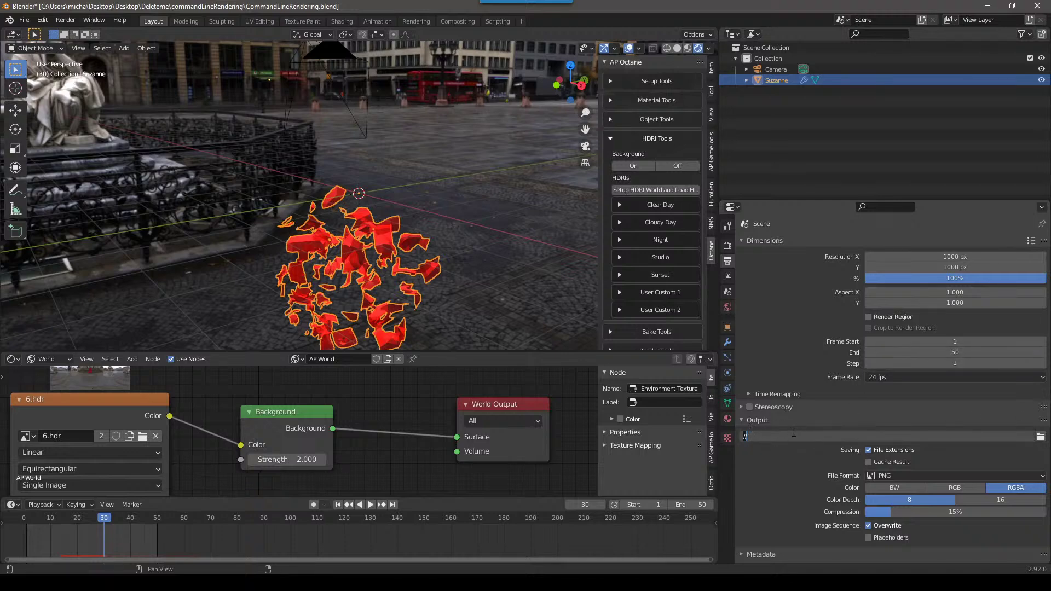
key(Return)
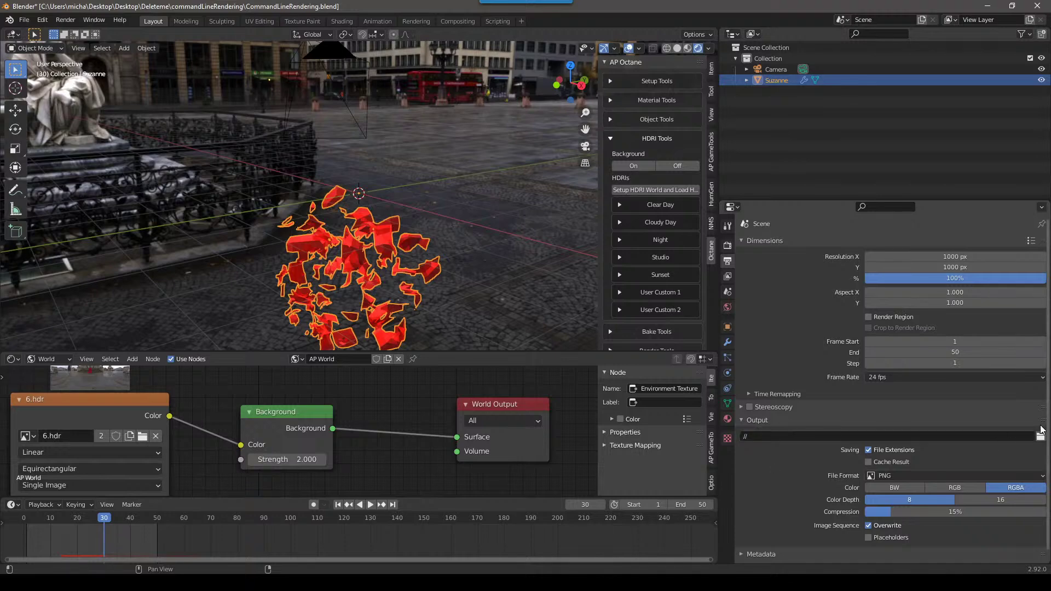
click(807, 439)
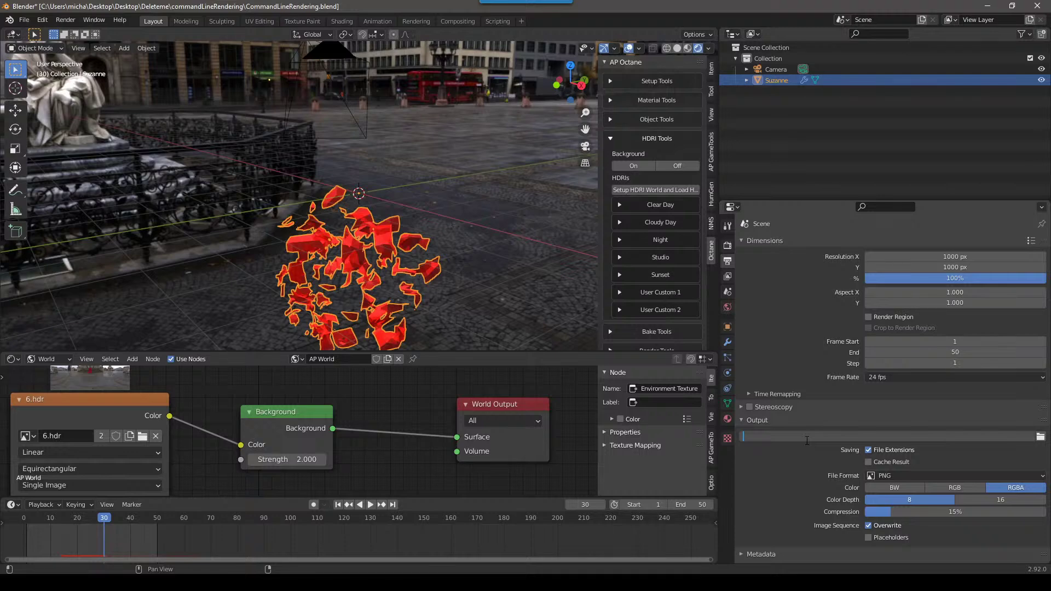
key(Return)
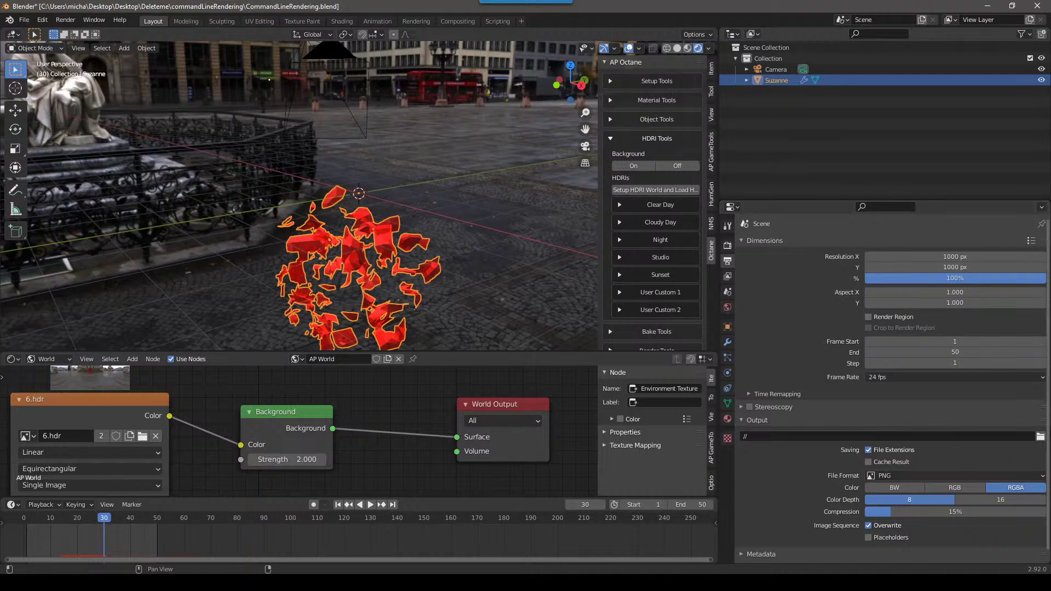
click(897, 475)
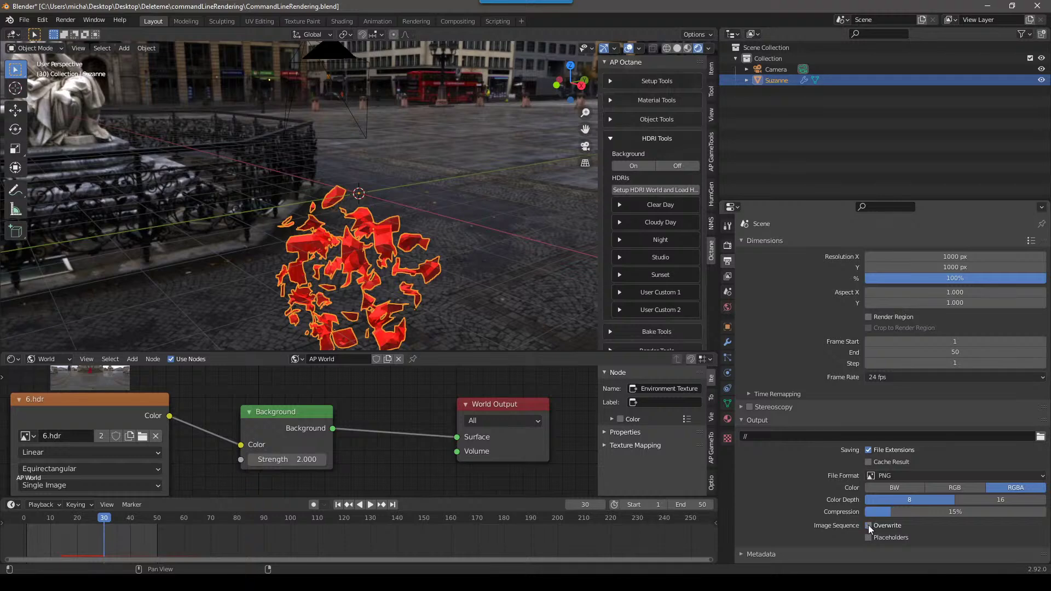
click(867, 526)
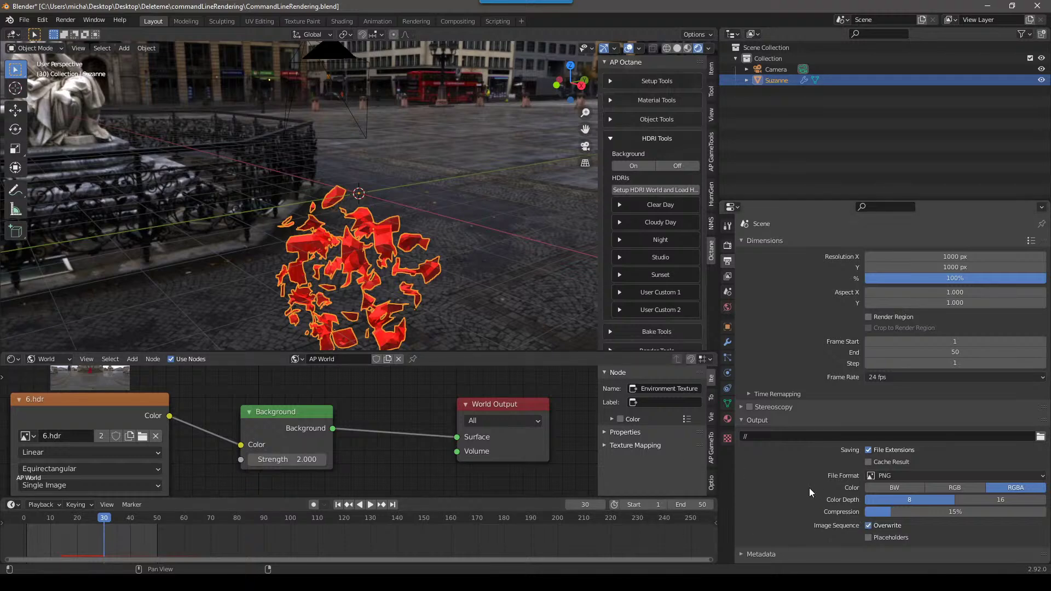